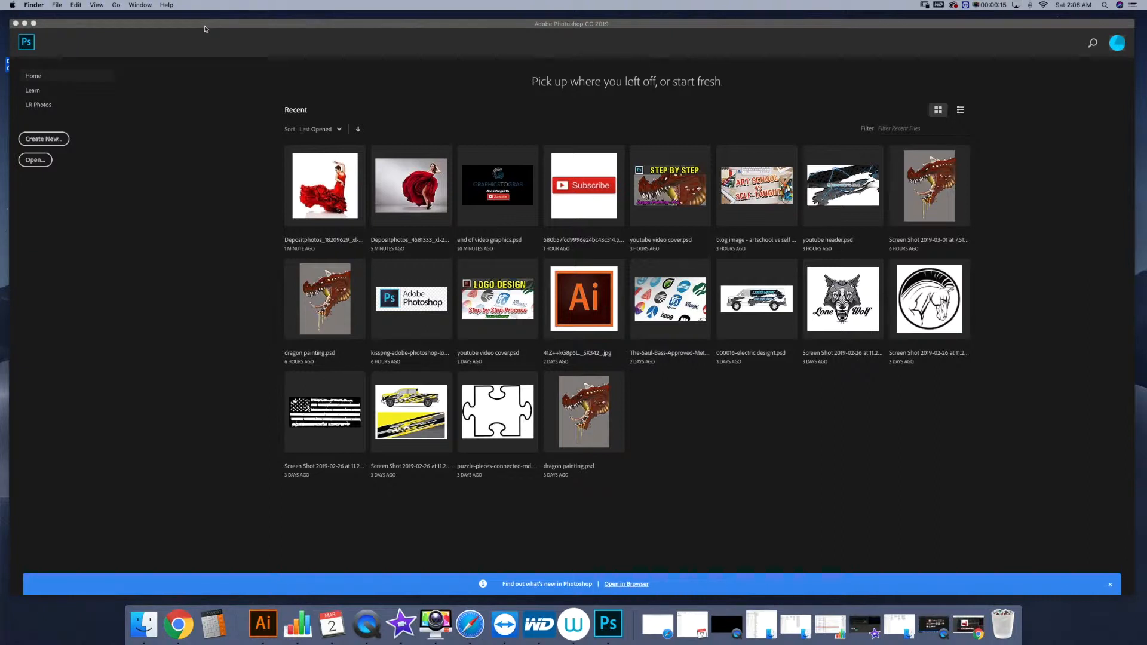
Open the image Depositphotos_18209629_xl-2015.jpg from the Desktop folder
click(96, 25)
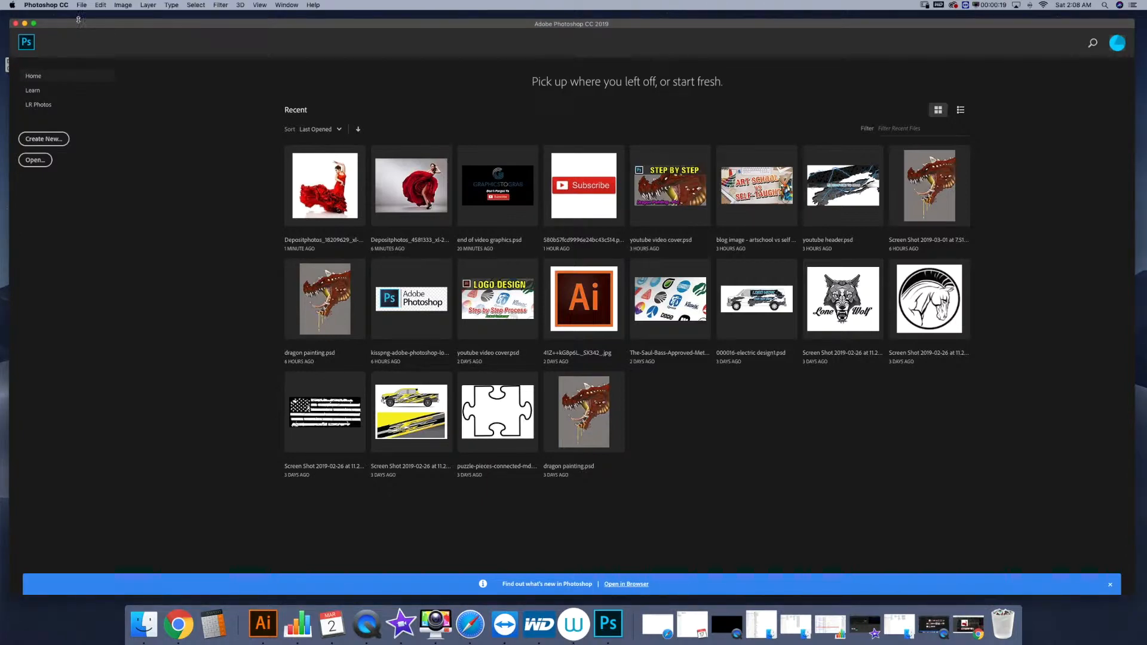
click(81, 5)
click(89, 38)
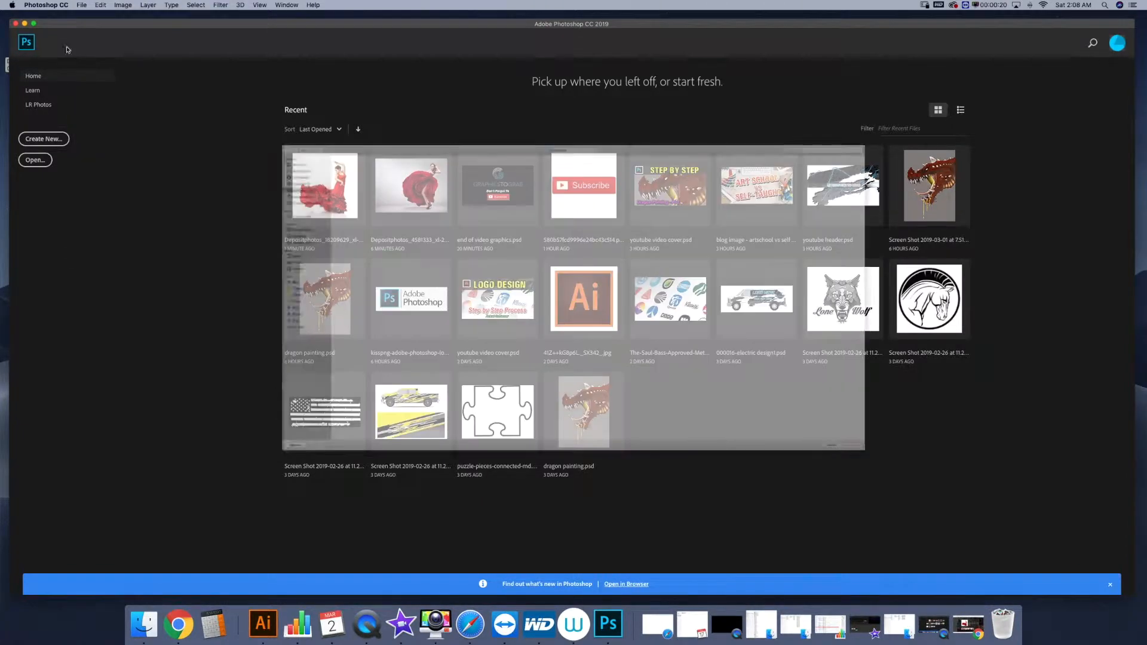
click(191, 45)
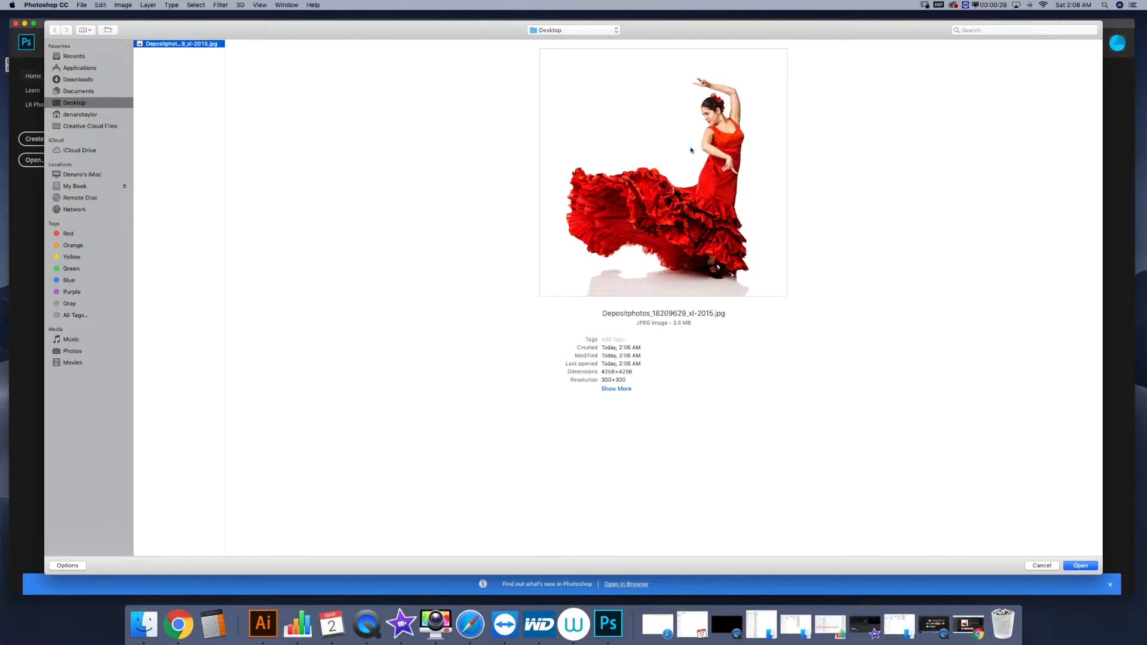
click(1080, 567)
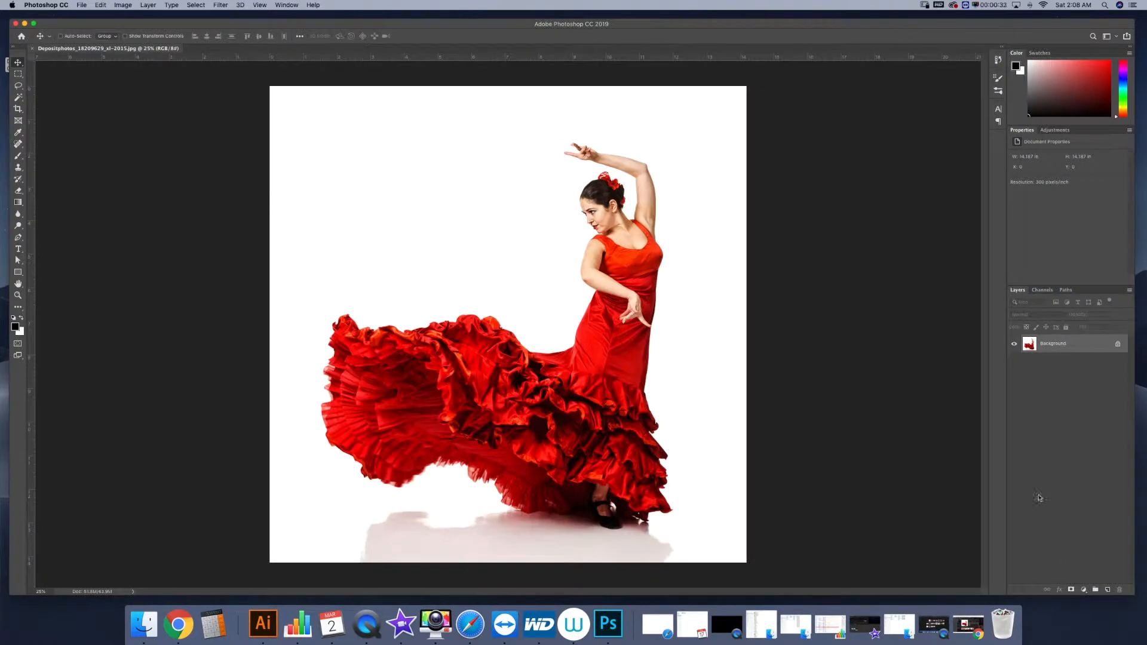
Convert the locked Background into a regular editable layer with the default settings
double_click(1054, 345)
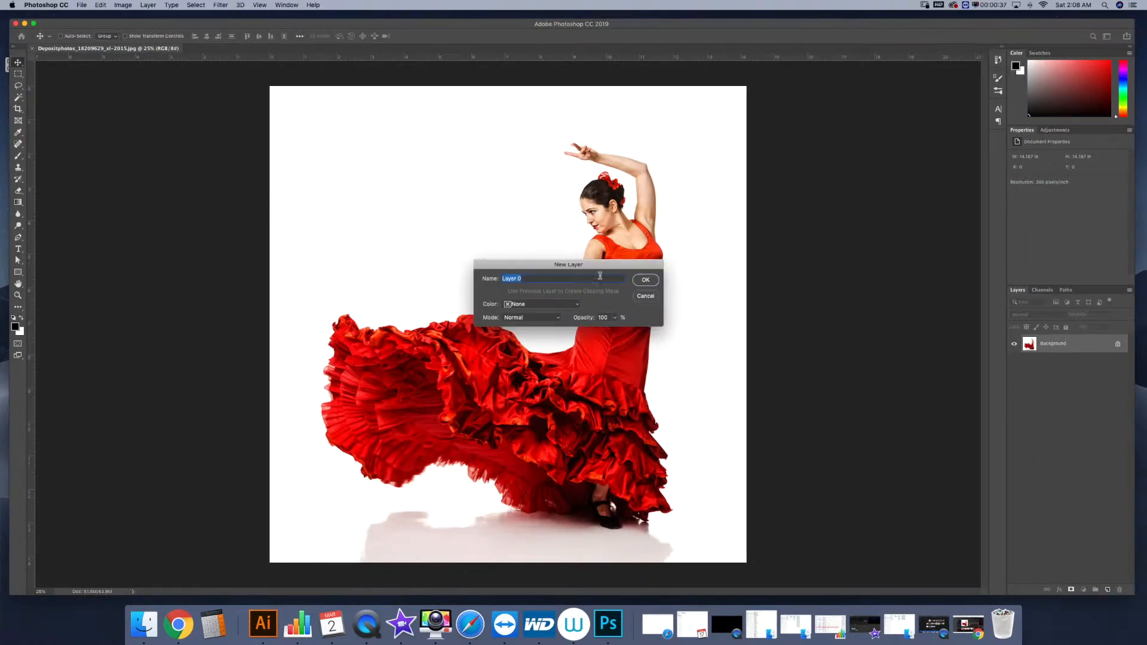
click(645, 280)
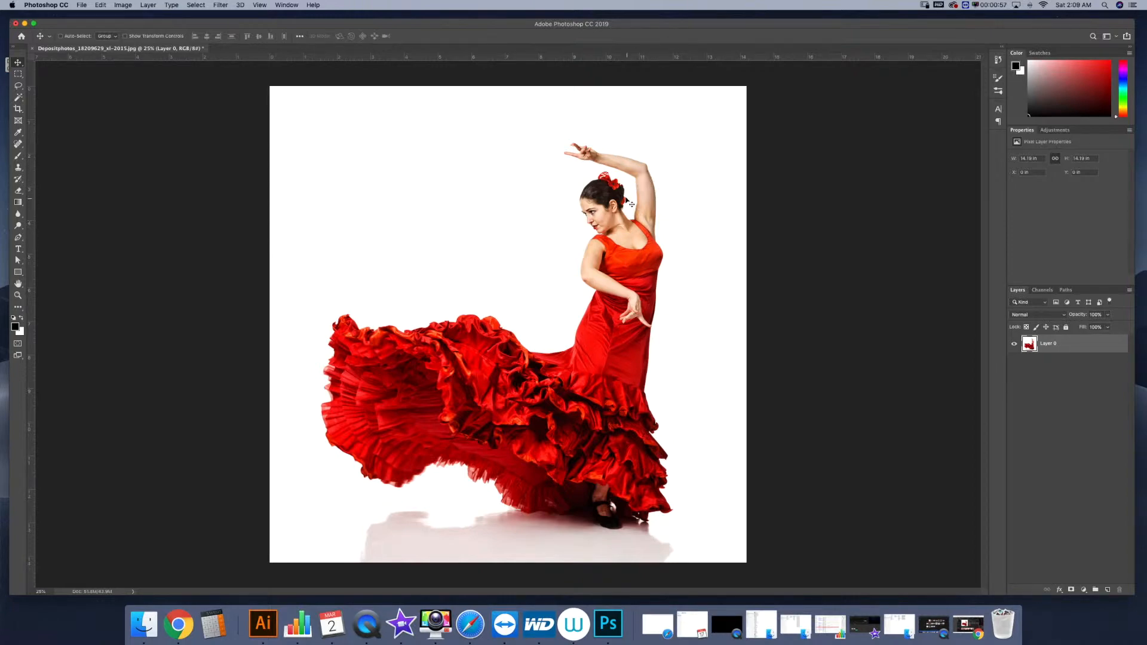
Start a Pen tool path at the shoulder seam of the lowered arm and trace partway down the upper arm's outer edge
key(super)
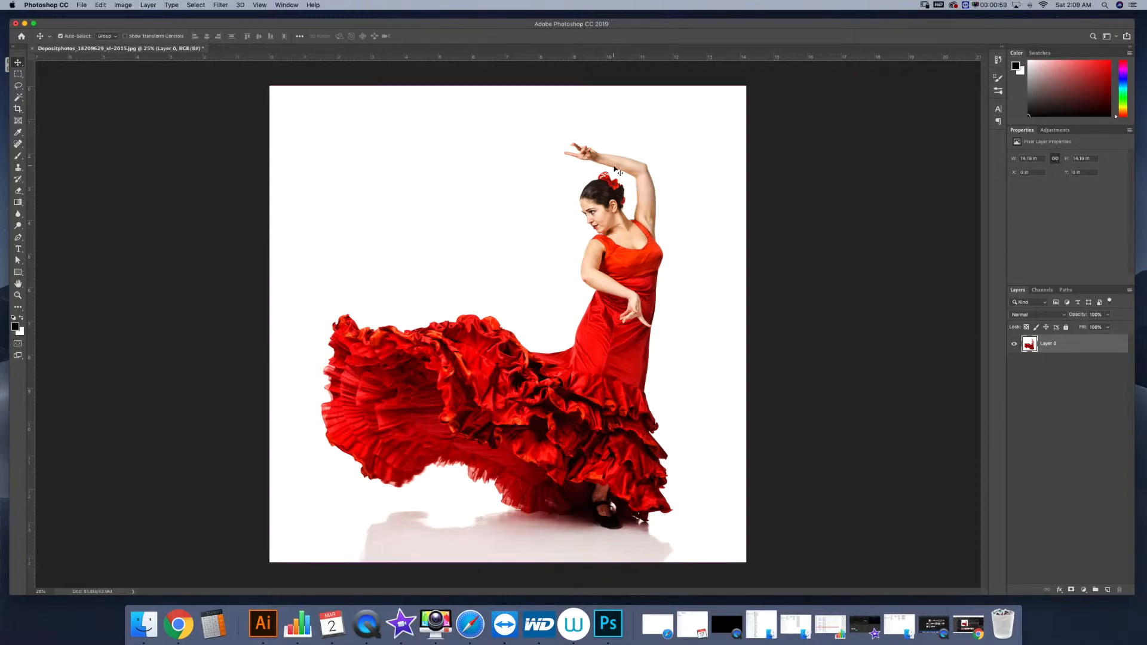
key(super+equal)
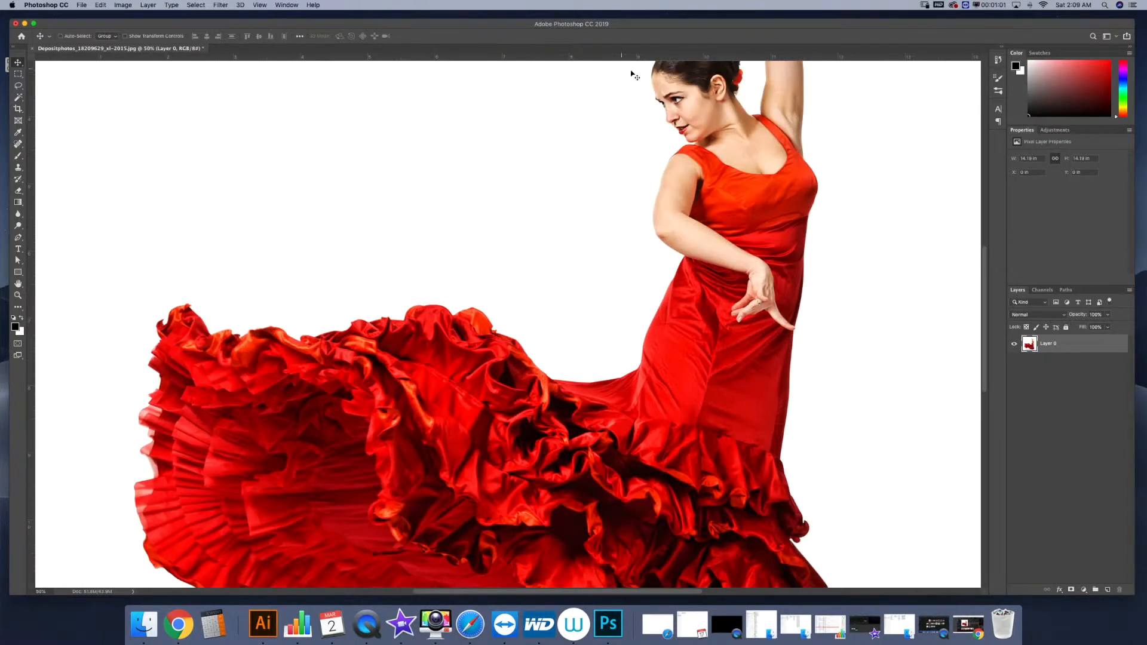
scroll(592, 137, up, 5)
scroll(591, 137, right, 4)
key(super+equal)
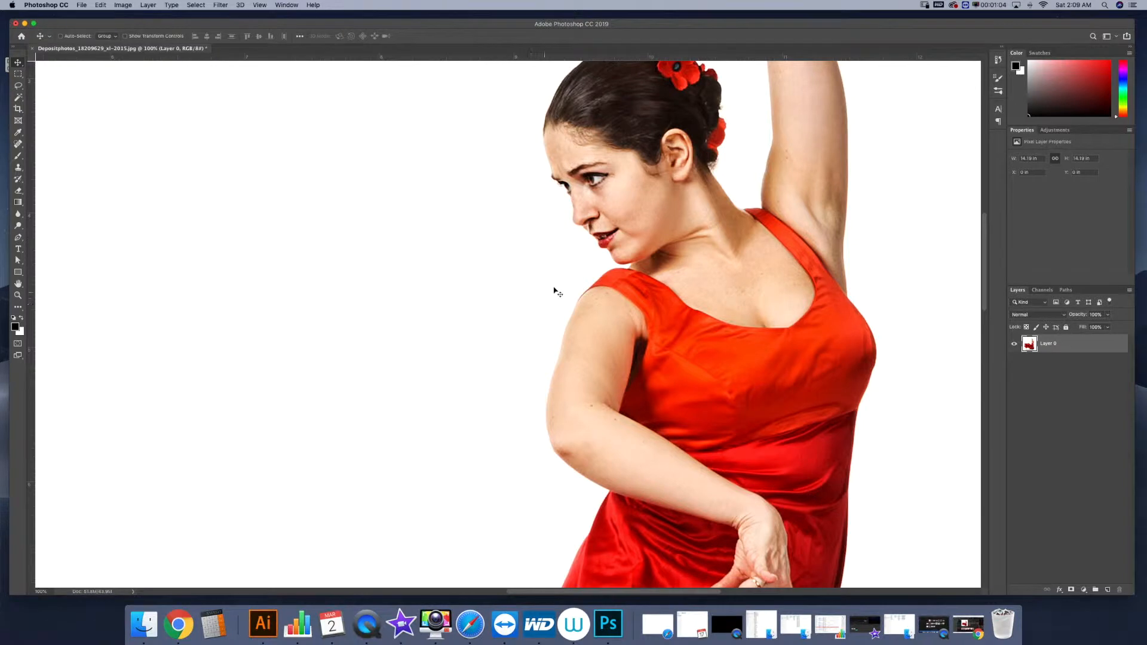
drag(507, 312, 409, 224)
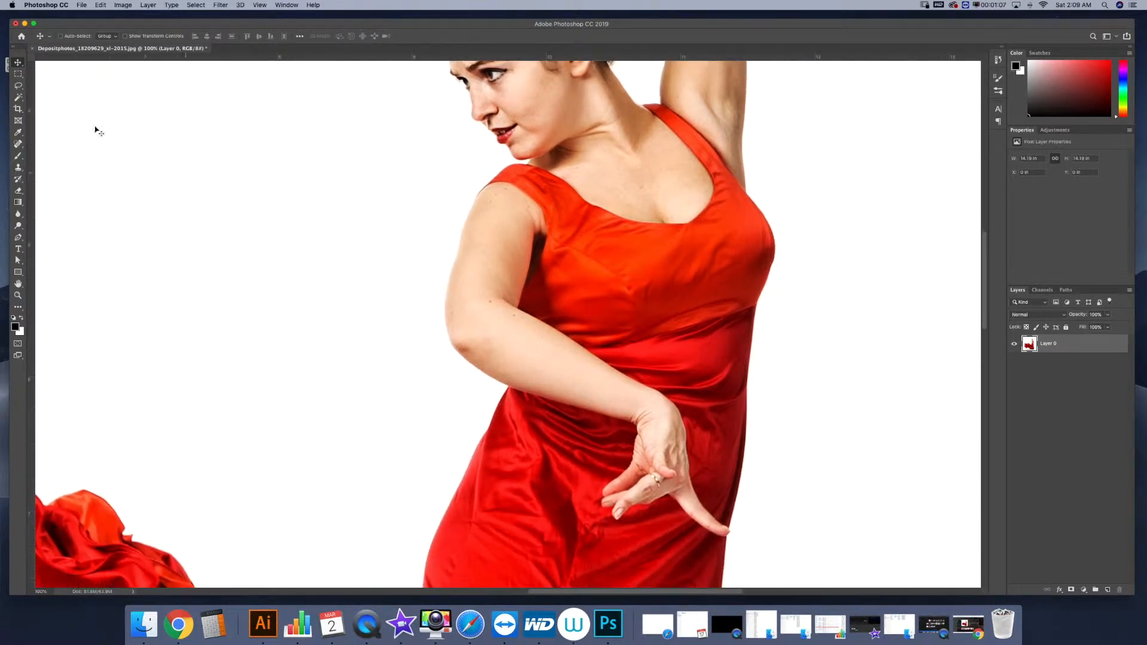
click(18, 237)
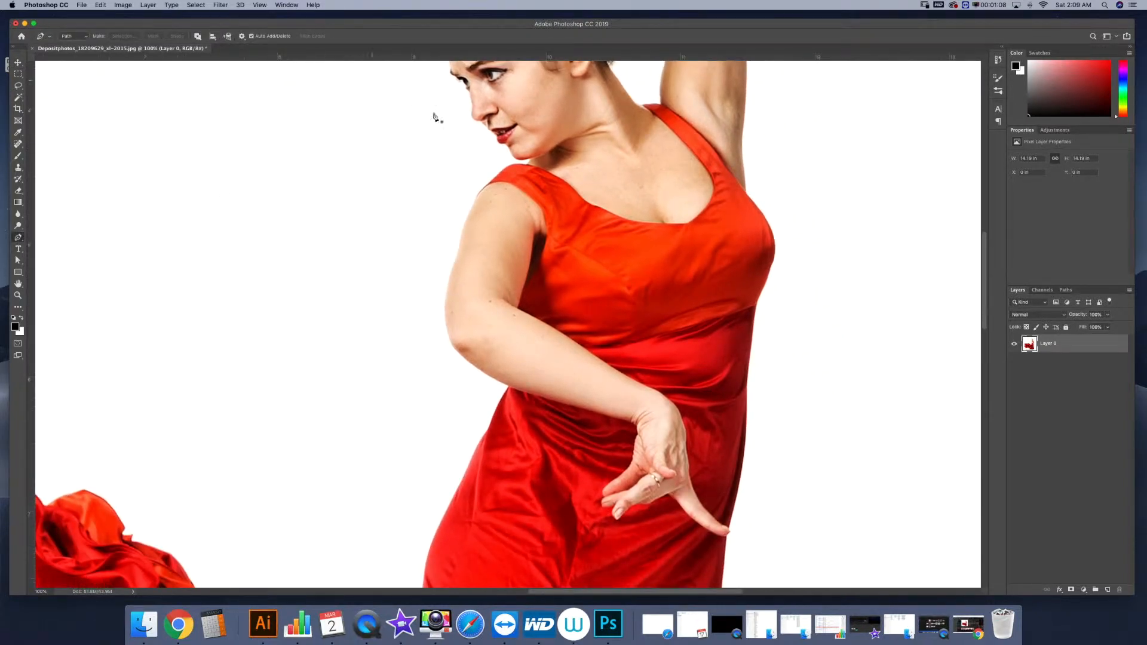
key(super+plus)
key(super+plus)
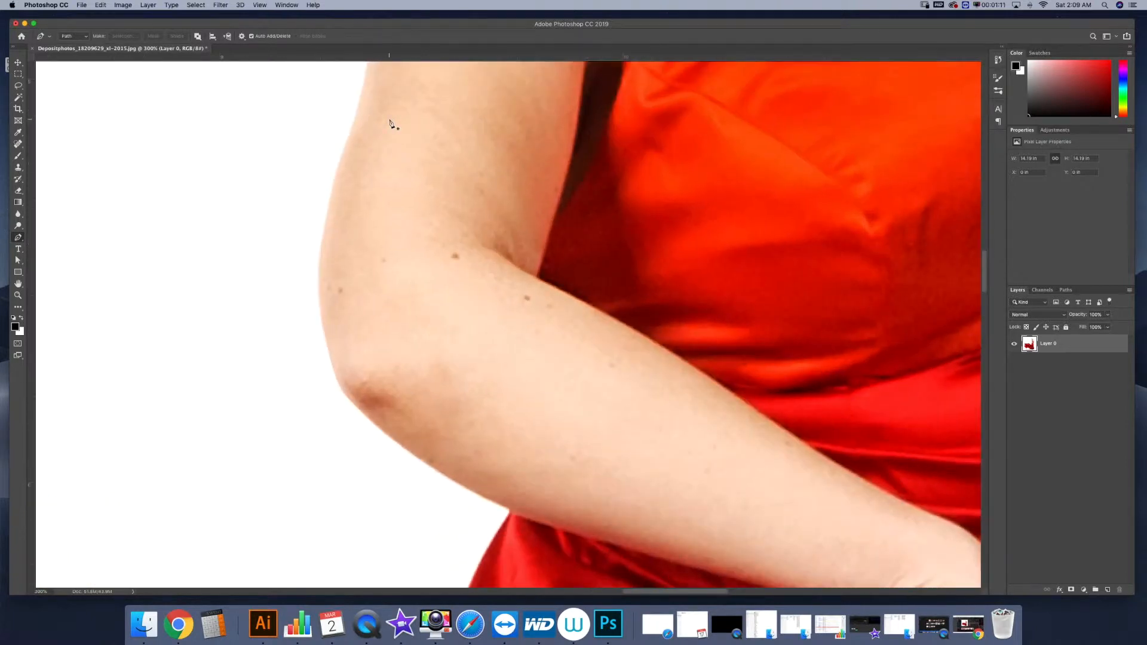
drag(378, 189, 337, 538)
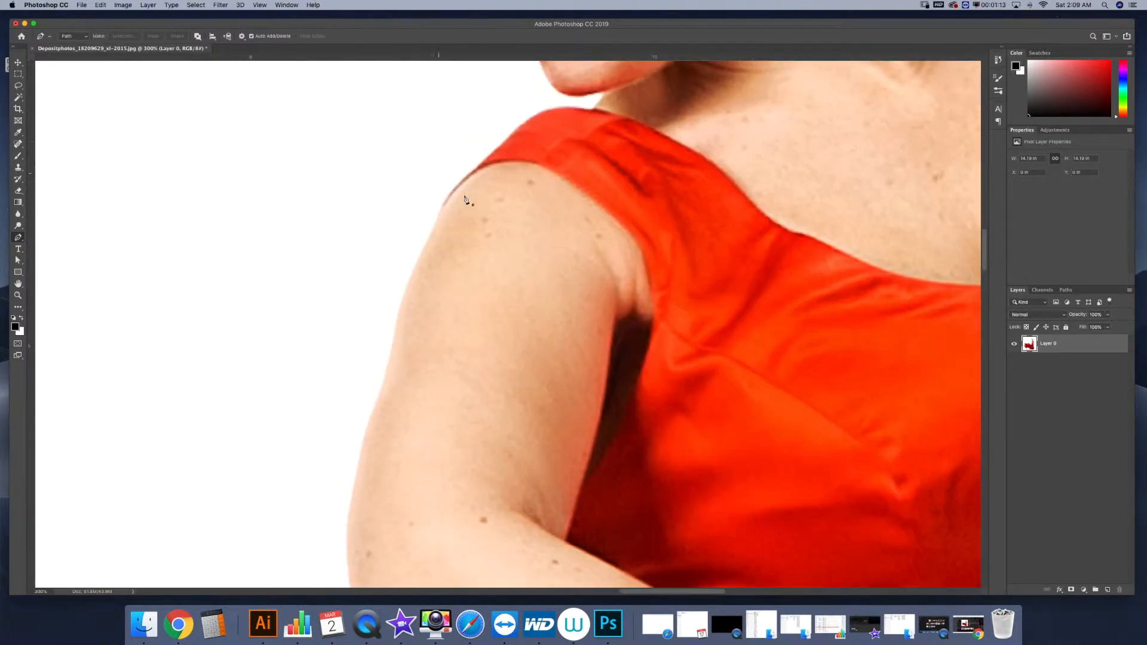
click(487, 166)
drag(445, 204, 415, 265)
drag(396, 323, 391, 347)
drag(377, 402, 370, 421)
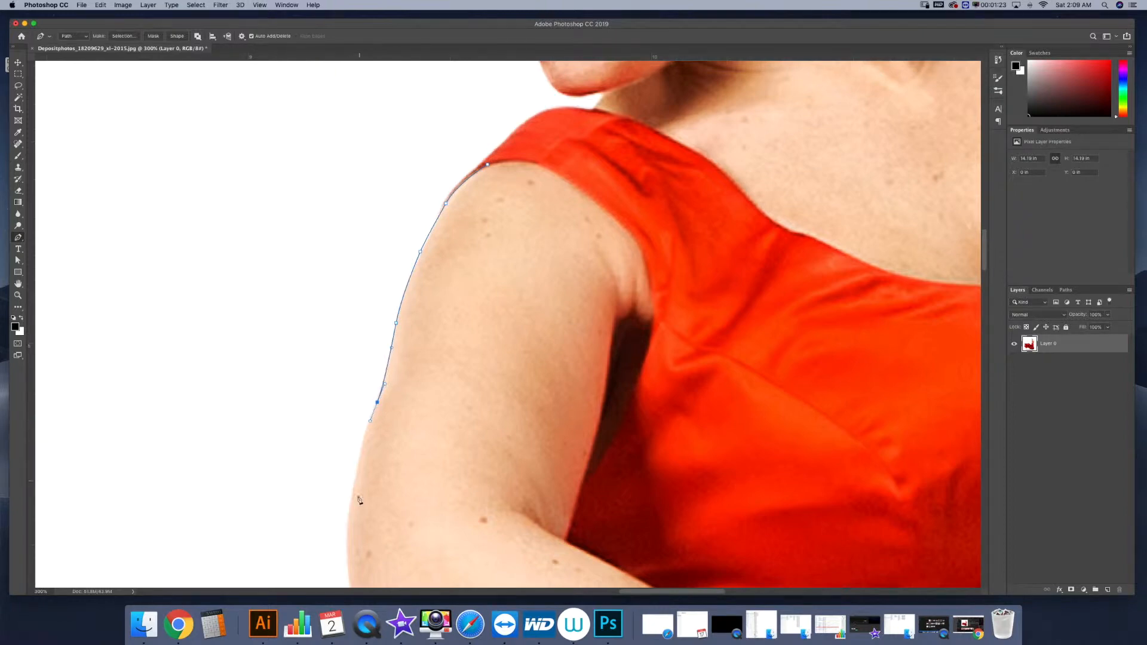
Continue the path down the rest of the upper arm's outer edge and around the elbow
drag(354, 480, 351, 507)
click(347, 537)
scroll(343, 526, down, 10)
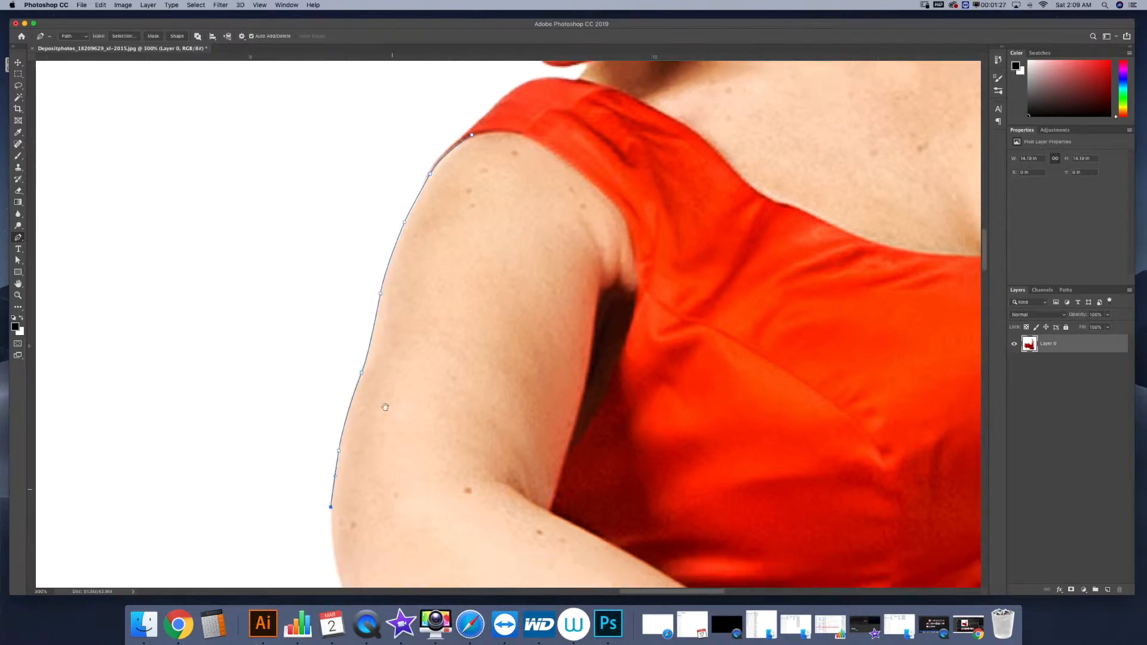
drag(304, 339, 338, 405)
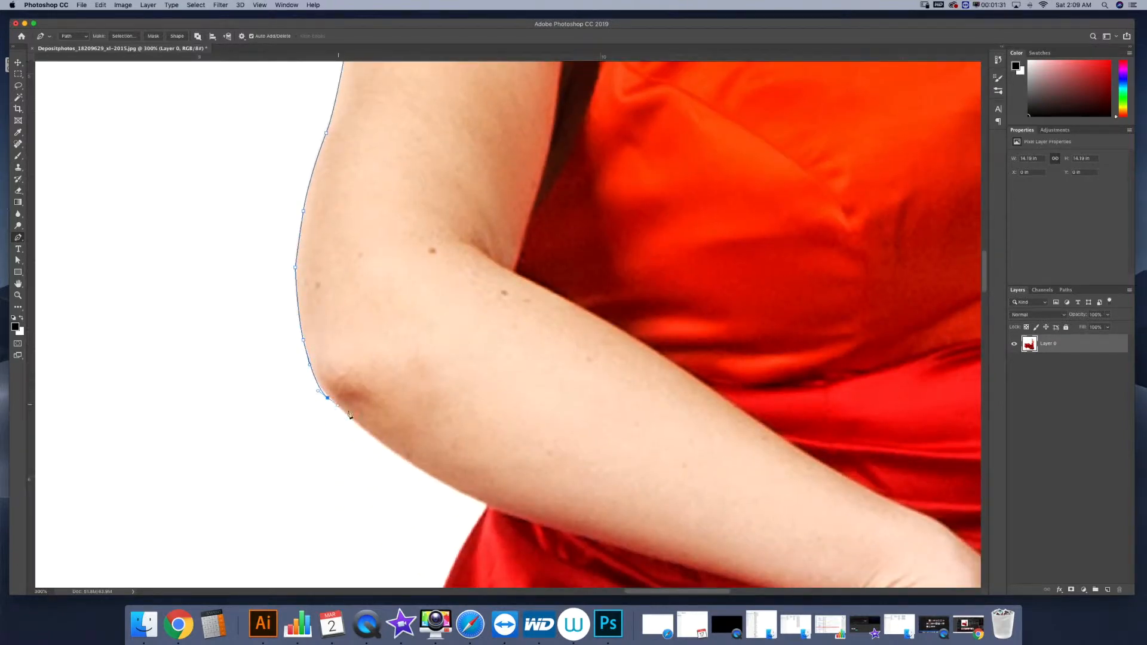
Extend the path along the underside of the forearm towards the wrist
drag(406, 458, 427, 472)
drag(503, 511, 535, 523)
click(683, 565)
drag(739, 490, 407, 289)
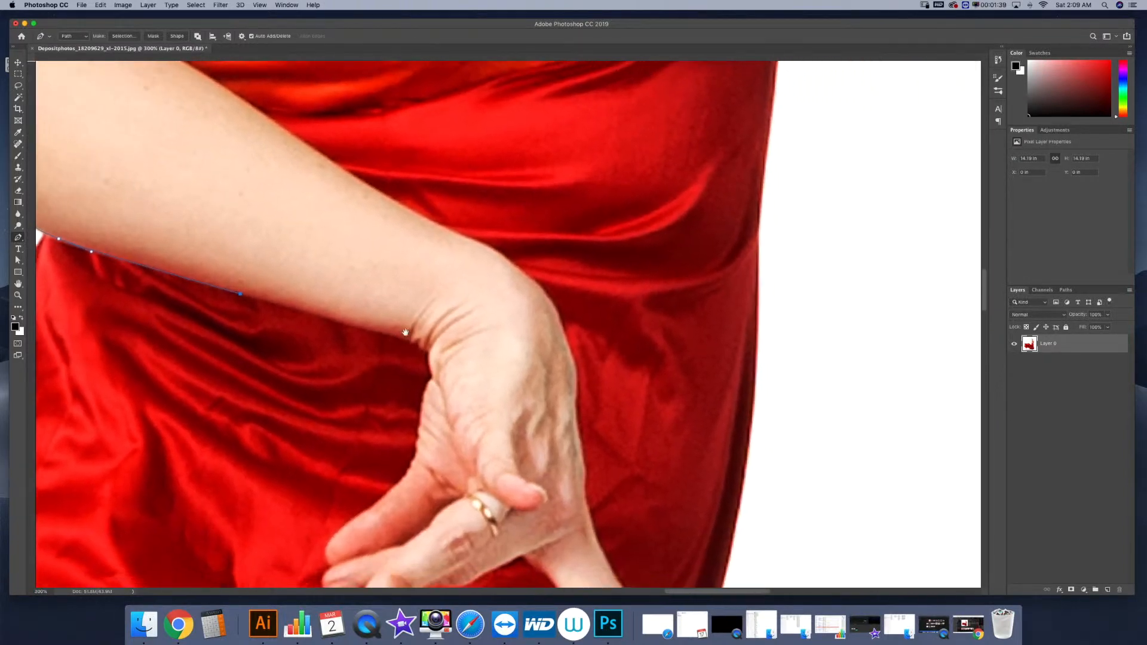
drag(405, 332, 387, 326)
click(336, 319)
Trace the path around the inner wrist and along the palm edge to the tip of the uppermost finger
click(377, 329)
click(388, 333)
click(395, 336)
click(400, 341)
click(409, 347)
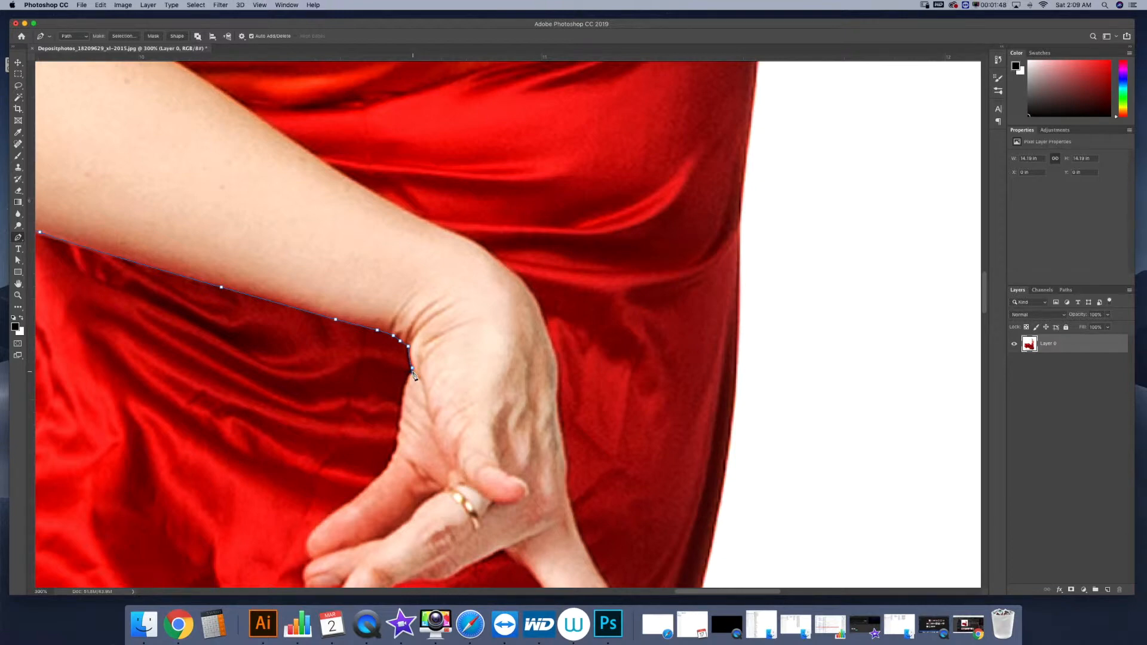
drag(405, 392, 402, 405)
click(399, 430)
click(392, 456)
click(323, 519)
click(306, 550)
Carry the path around the second fingertip to where it meets the next finger
drag(349, 533, 448, 388)
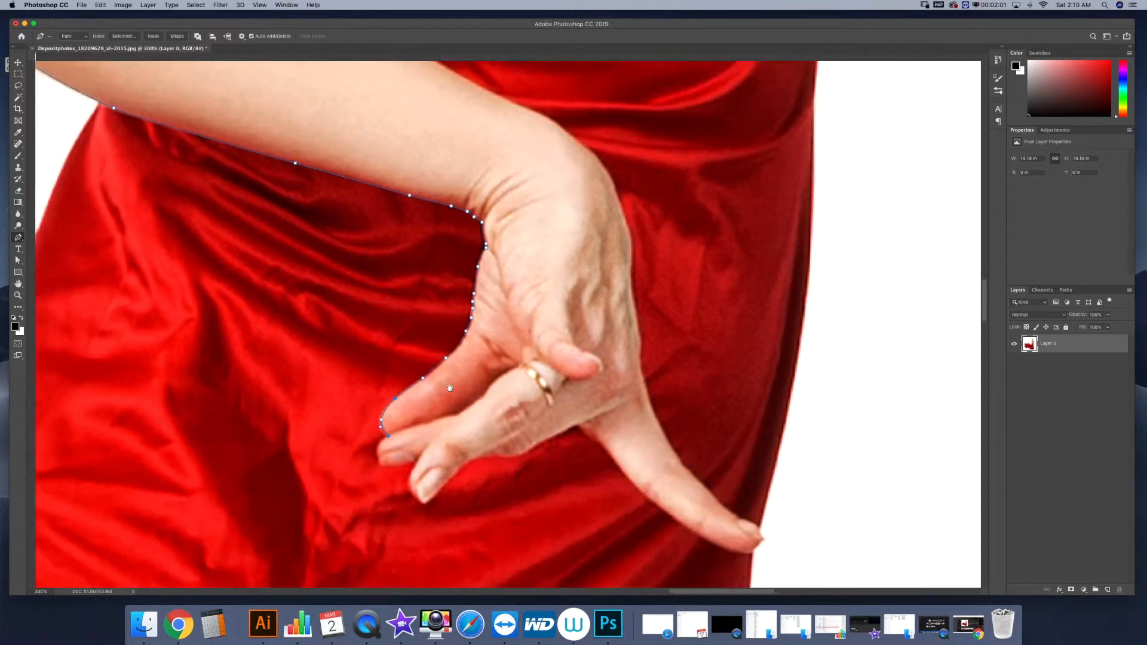
drag(405, 444, 418, 460)
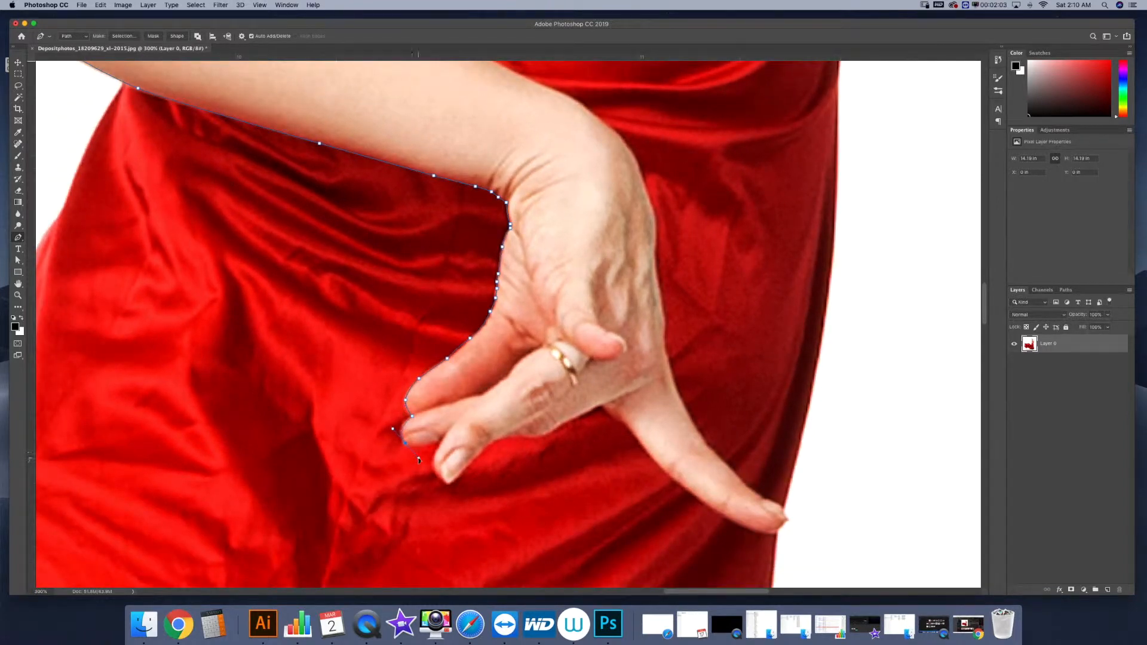
alt+click(406, 444)
click(414, 447)
click(430, 442)
Outline the third fingertip and follow its lower edge back towards the knuckle
drag(442, 440, 432, 460)
click(436, 472)
click(440, 479)
drag(448, 483, 452, 478)
click(471, 462)
click(478, 455)
click(491, 442)
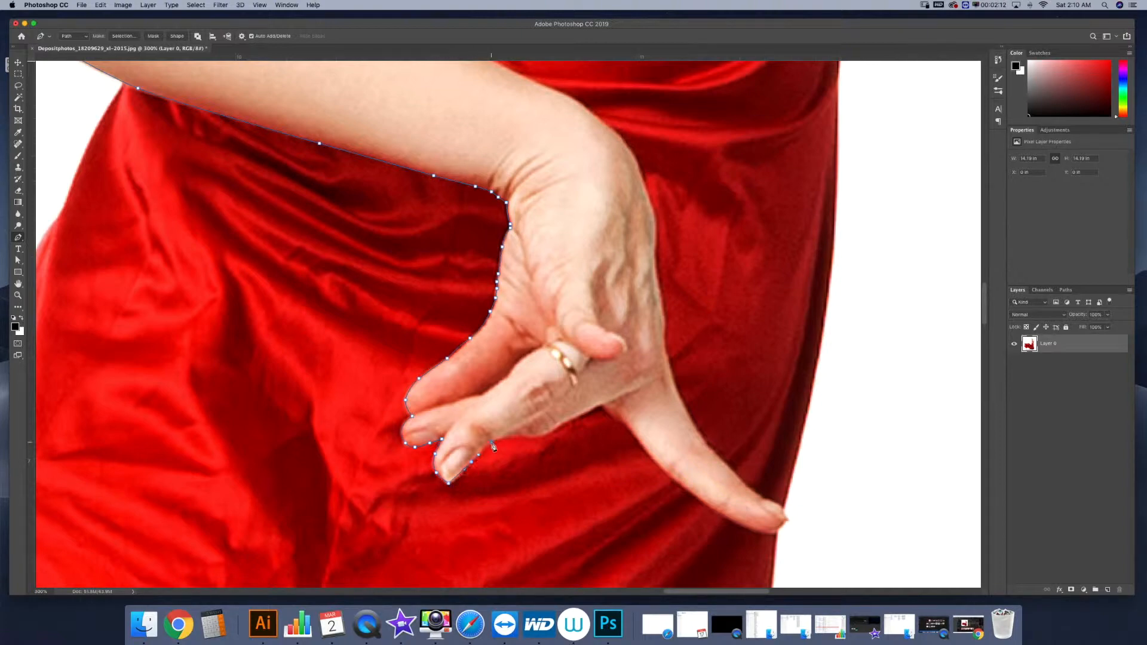
Continue the path along the lower edge of the hand to the base of the extended finger
drag(507, 435, 514, 432)
click(520, 435)
click(537, 437)
click(545, 433)
click(564, 423)
drag(585, 415, 594, 411)
Trace the underside of the extended finger and take the path around its tip
click(622, 417)
drag(664, 470, 678, 481)
drag(724, 516, 740, 524)
drag(787, 519, 676, 392)
click(760, 495)
Continue the path up the back of the hand and over the wrist
click(665, 347)
drag(666, 335, 666, 318)
drag(656, 261, 659, 236)
scroll(634, 191, up, 4)
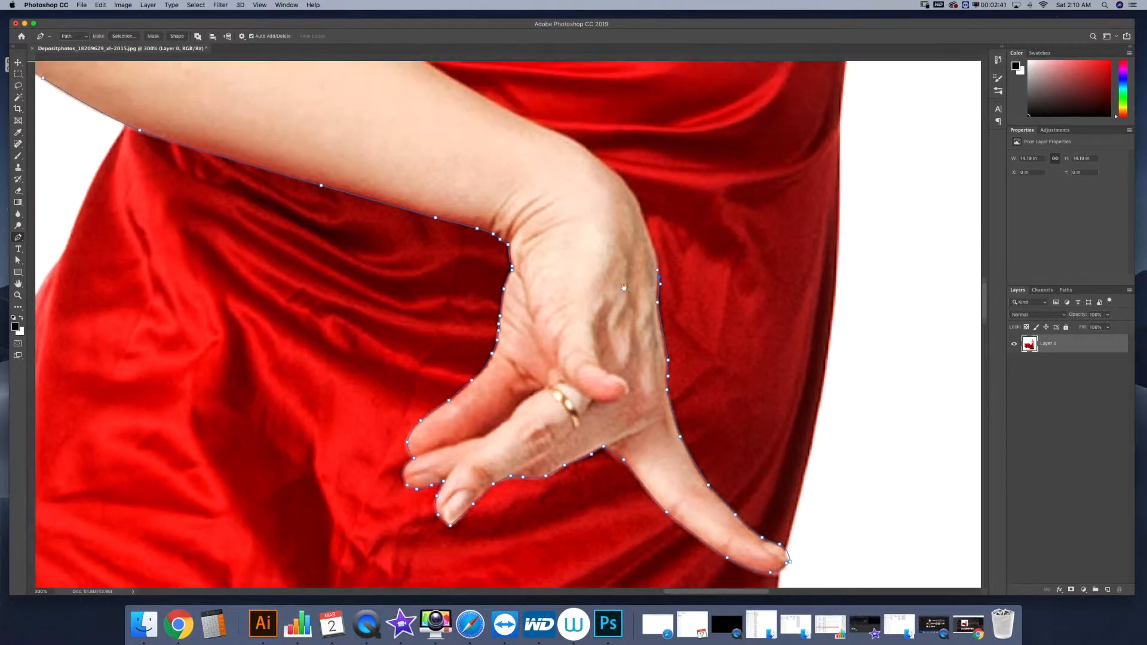
drag(633, 264, 519, 189)
scroll(513, 186, up, 10)
scroll(513, 186, left, 10)
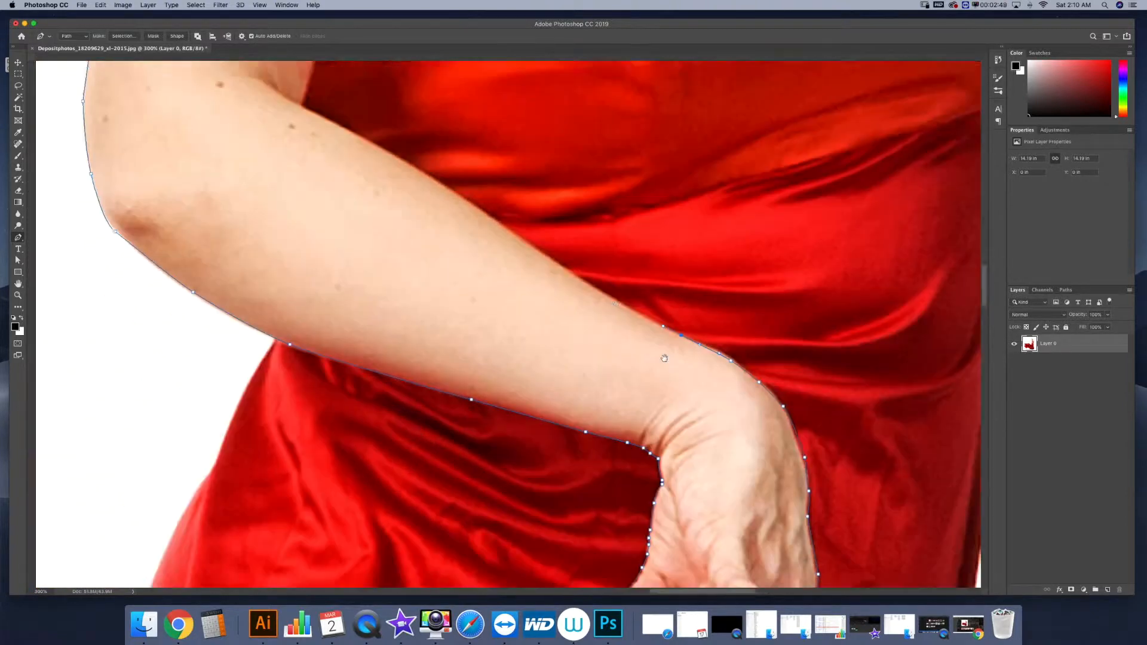
Trace the upper edge of the forearm to the inner elbow crease
drag(620, 341, 568, 301)
click(567, 300)
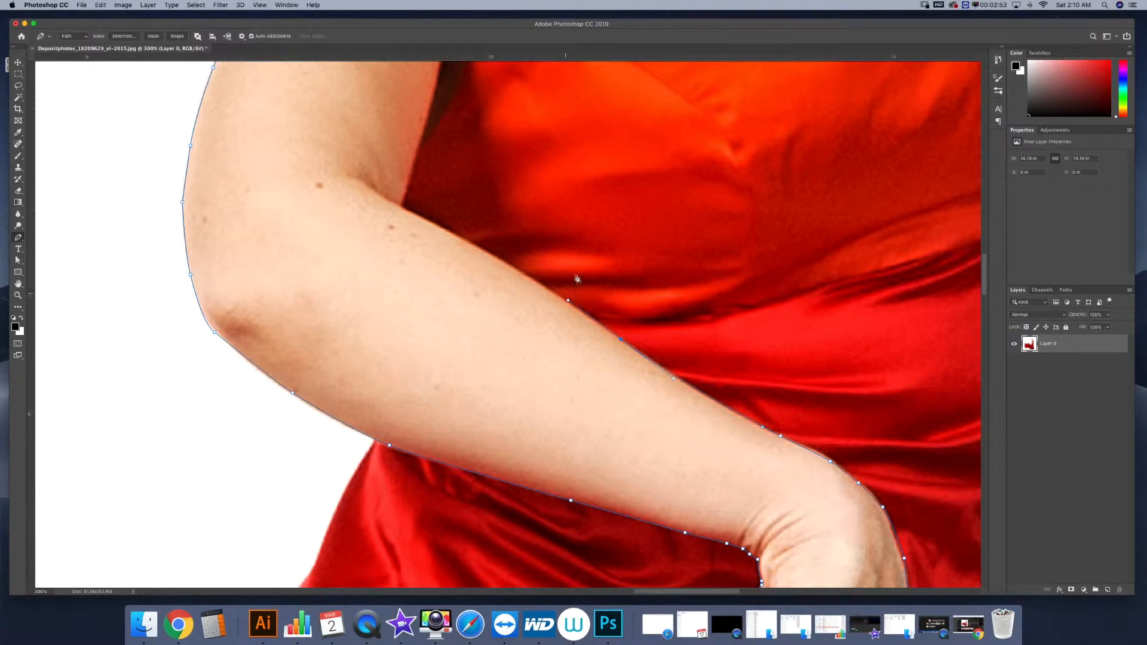
click(444, 230)
click(402, 208)
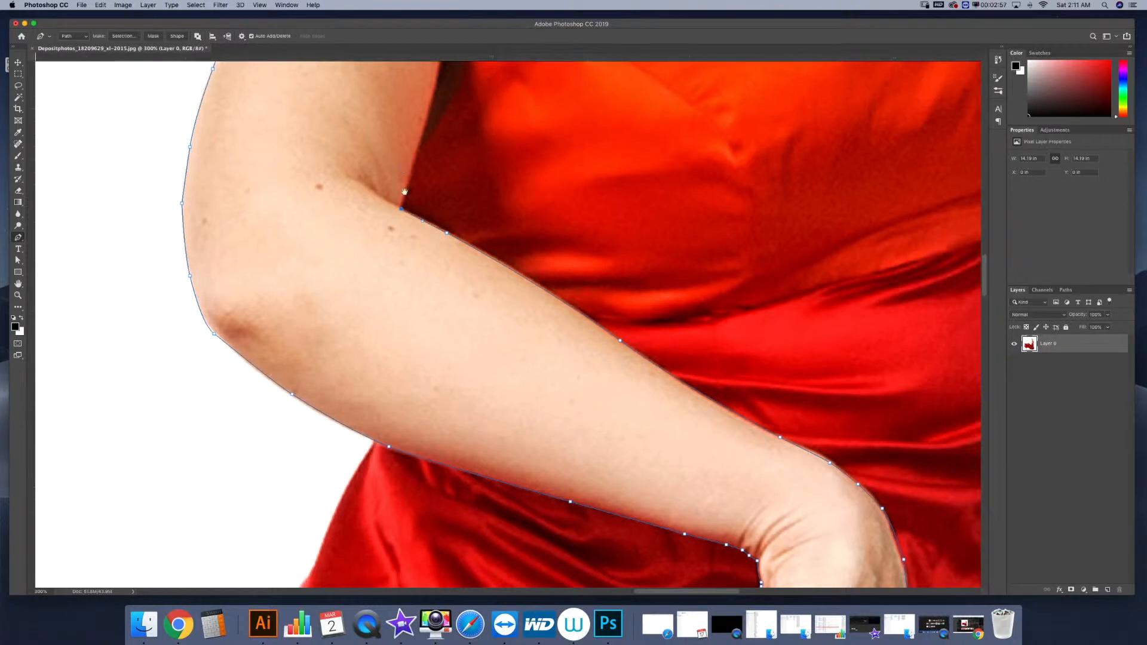
Extend the path up the inner edge of the upper arm and around the dark gap at the armpit
scroll(404, 171, up, 10)
drag(531, 284, 533, 255)
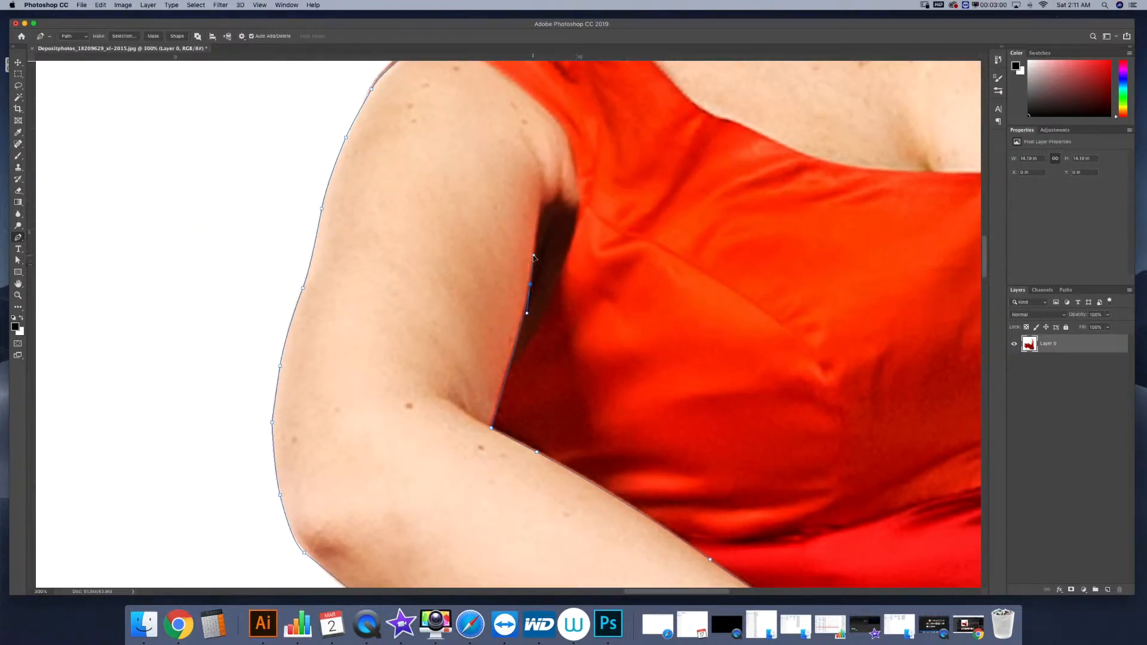
click(555, 214)
click(576, 215)
click(578, 186)
Follow the dress's armhole seam over the shoulder and close the arm path at its starting point
scroll(582, 179, up, 10)
drag(589, 317, 572, 299)
drag(529, 262, 458, 243)
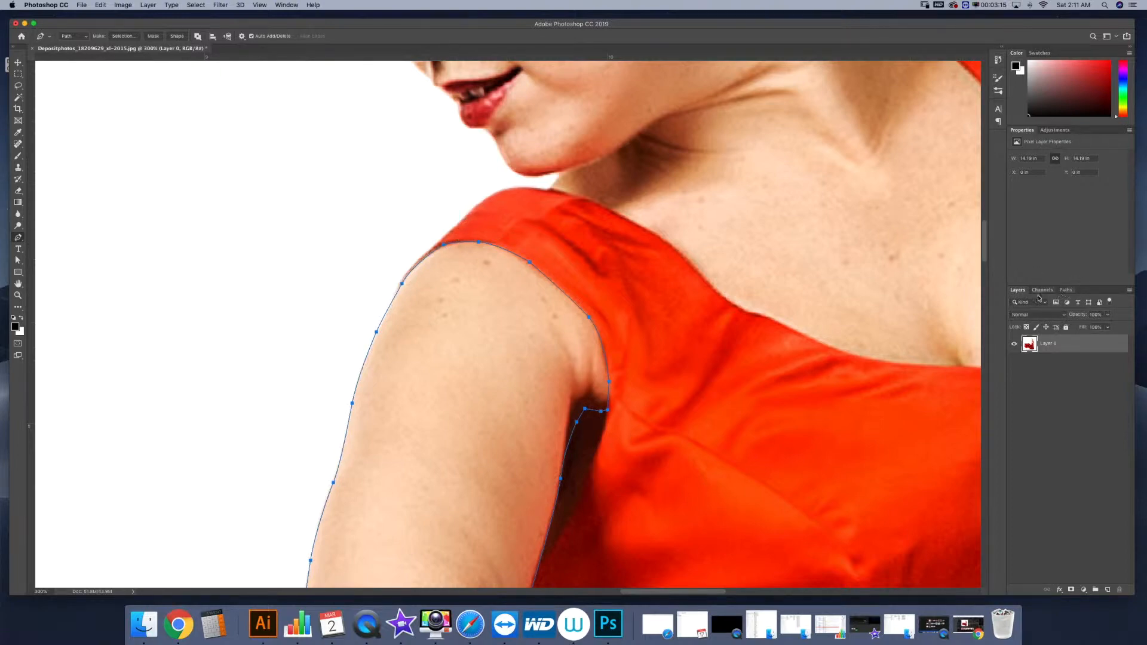
Save the arm's work path under the suggested name
click(1066, 292)
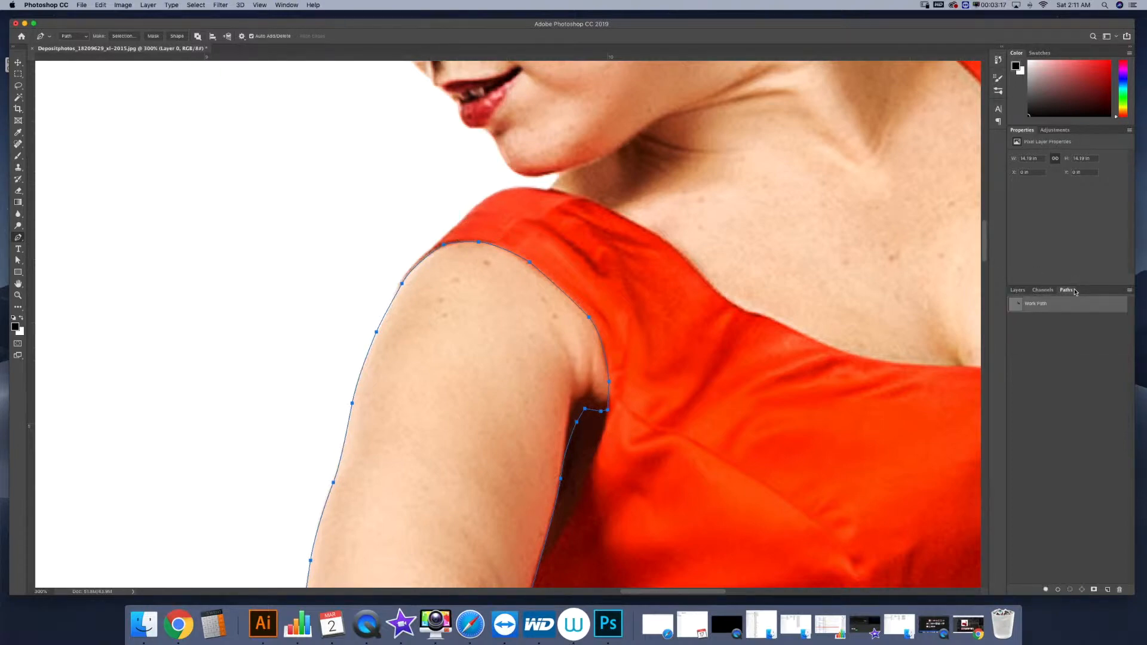
double_click(1039, 304)
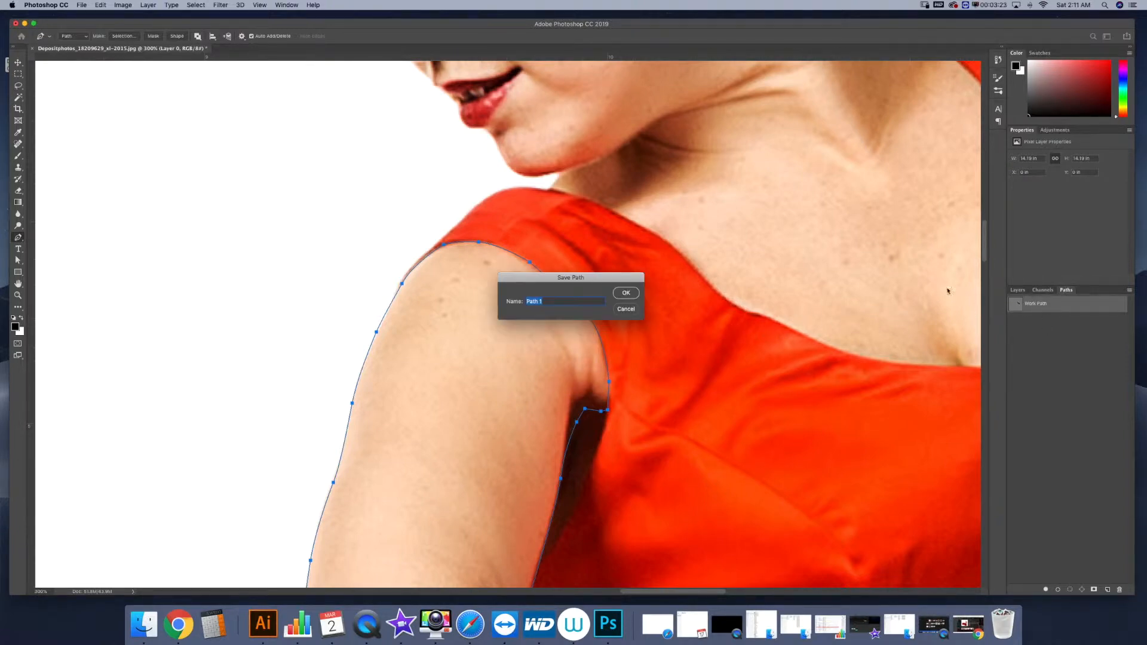
click(625, 294)
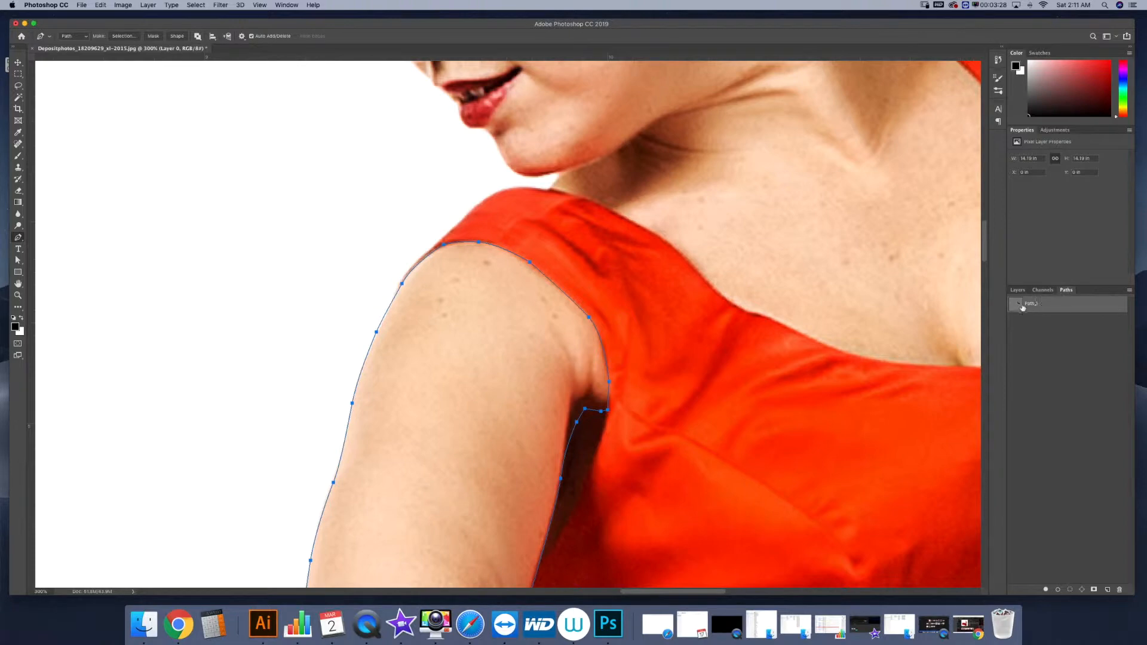
Start a second outline in the saved path just under the chin and trace down the near shoulder strap's neckline edge
scroll(809, 237, up, 5)
scroll(808, 238, right, 5)
click(419, 329)
click(406, 346)
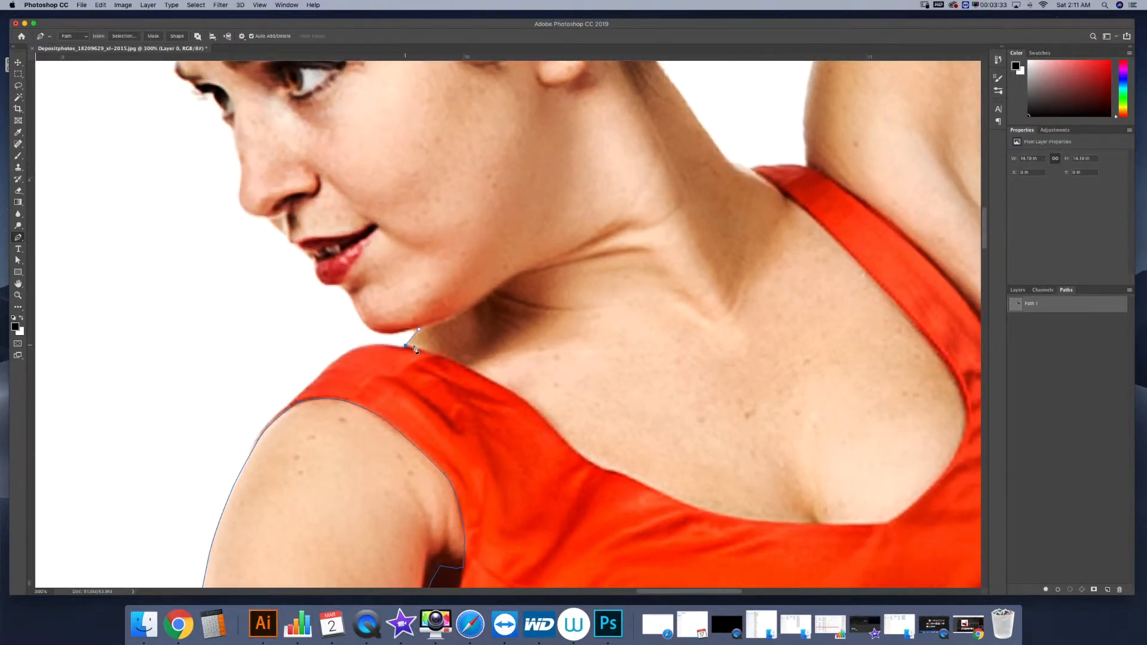
drag(459, 362, 473, 372)
click(513, 392)
Continue the chest outline along the dress neckline to the far end of its lowest edge
drag(595, 463, 659, 491)
click(620, 474)
drag(740, 518, 781, 524)
click(886, 523)
Trace the neckline up the inner edge of the far strap and onto the side of the neck
drag(903, 413, 718, 414)
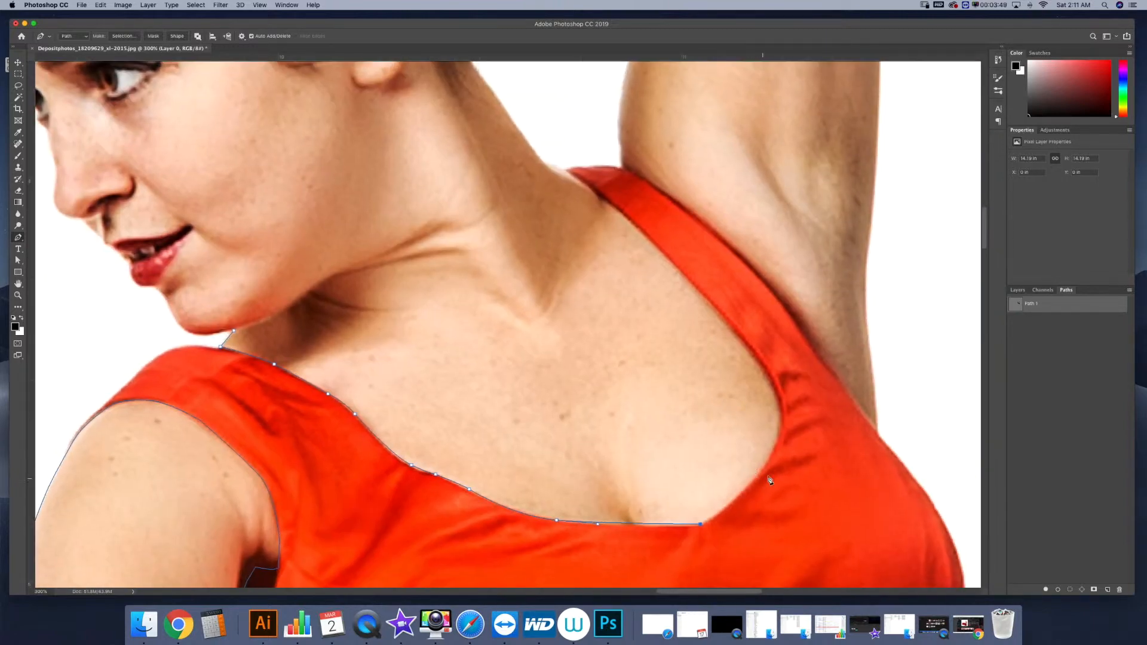
drag(769, 460, 780, 432)
drag(758, 360, 728, 323)
click(649, 237)
click(599, 197)
click(568, 172)
drag(577, 190, 662, 343)
click(629, 314)
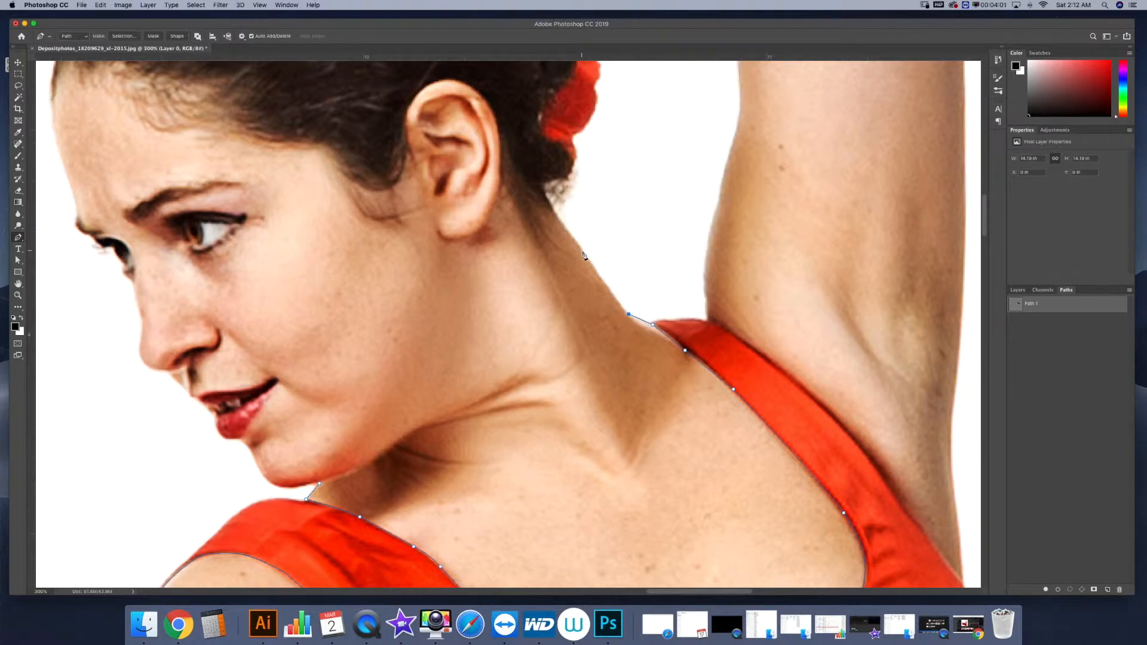
key(super+minus)
key(super+minus)
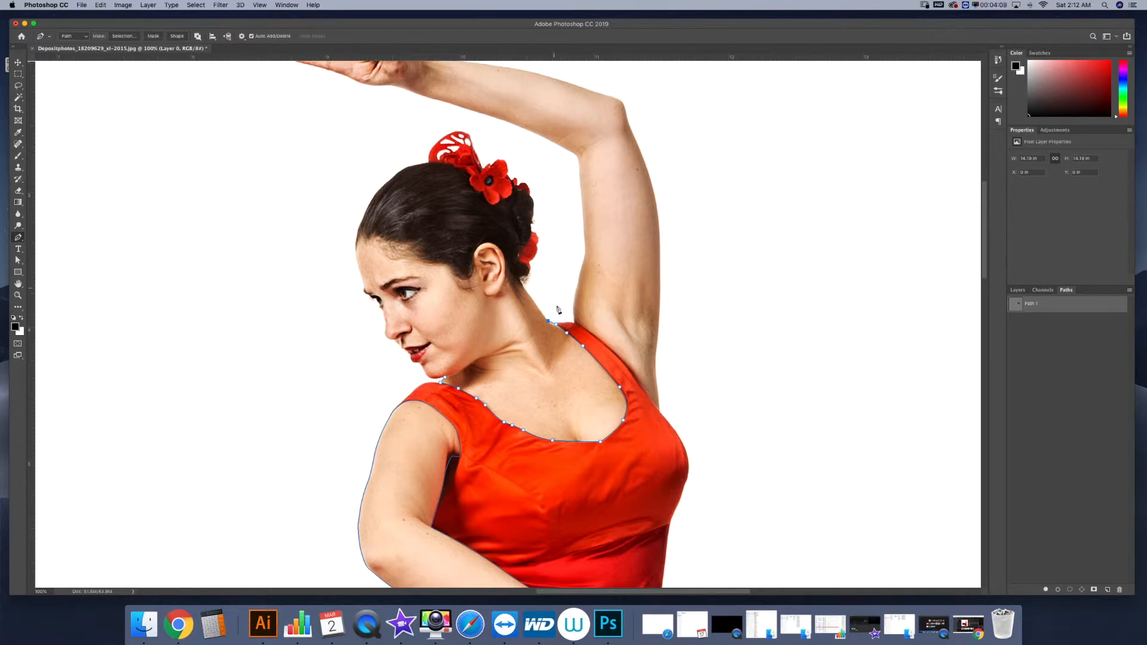
drag(548, 321, 545, 276)
click(546, 201)
key(super+z)
key(super+z)
key(super+equal)
key(super+equal)
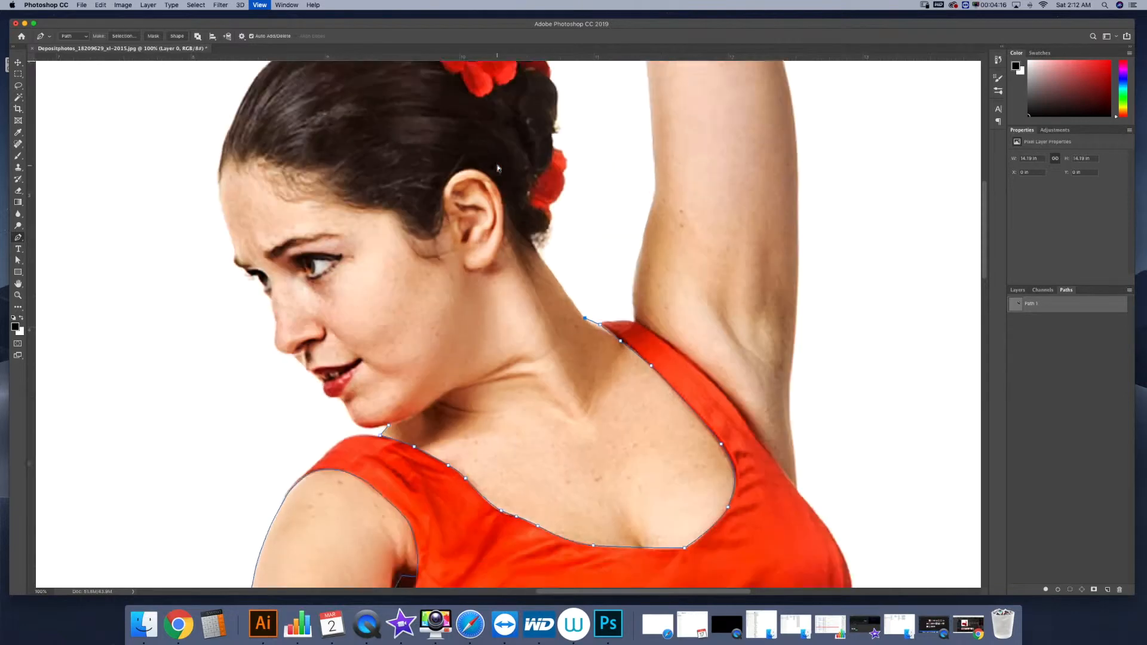
Continue the outline over the top of the far shoulder strap and down its outer edge to the back of the armpit
key(super+z)
drag(671, 319, 677, 320)
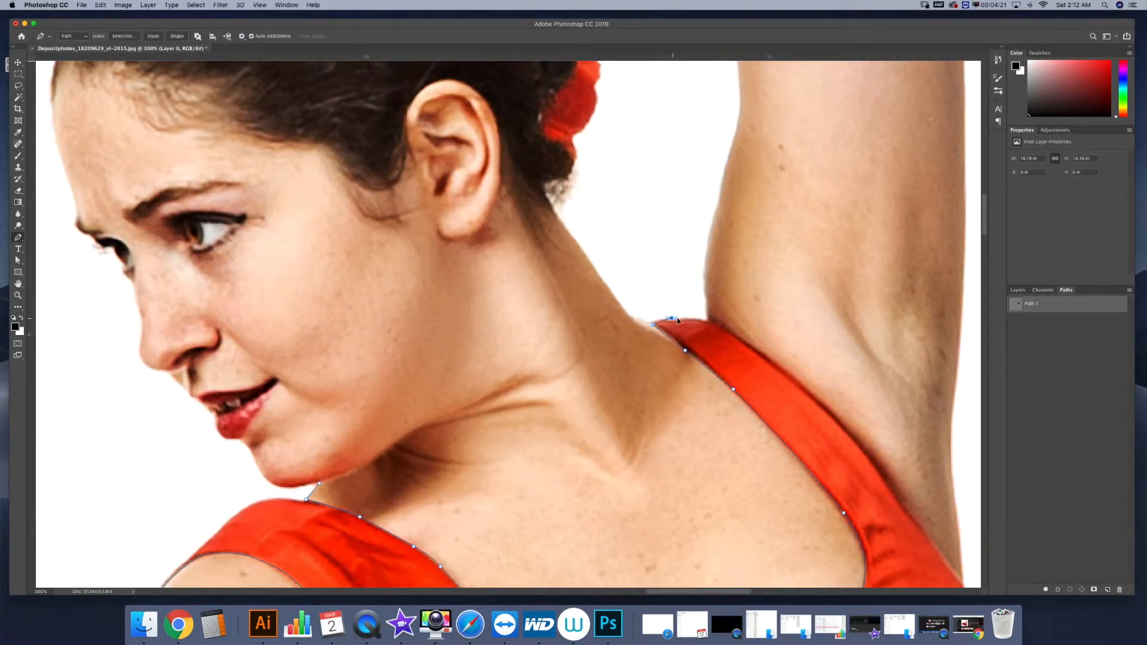
click(690, 319)
click(705, 320)
drag(727, 329, 737, 337)
drag(814, 398, 601, 249)
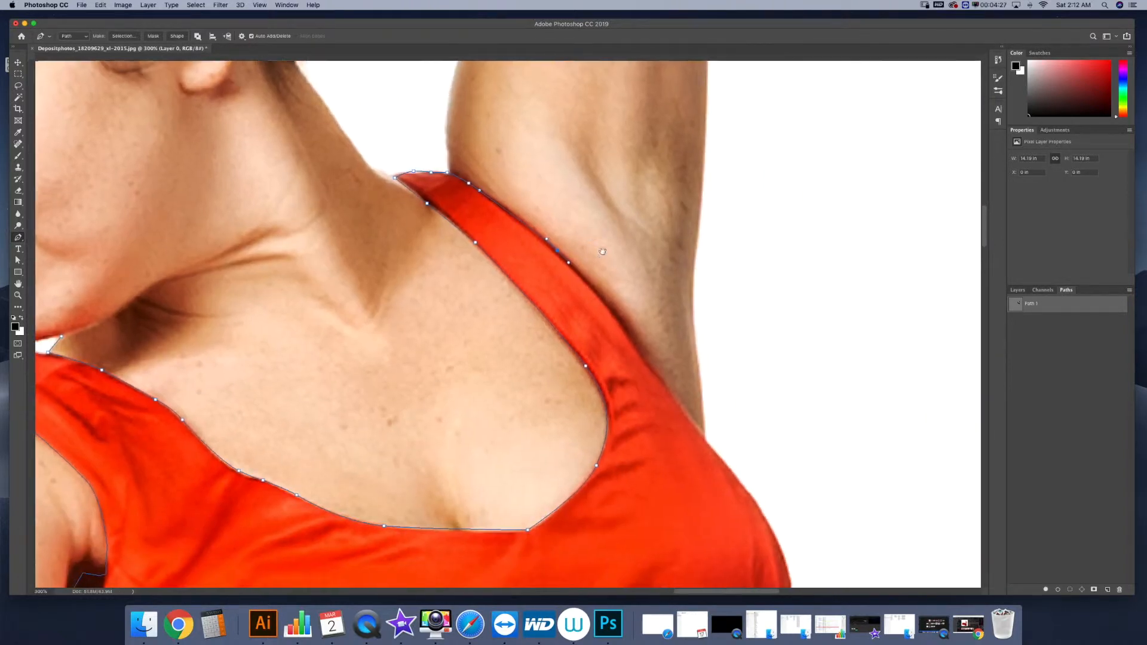
drag(626, 331, 627, 336)
click(705, 438)
Extend the outline loosely through the white background around the raised arm, hand and head, coming back toward the near shoulder
key(super+minus)
key(super+minus)
key(super+minus)
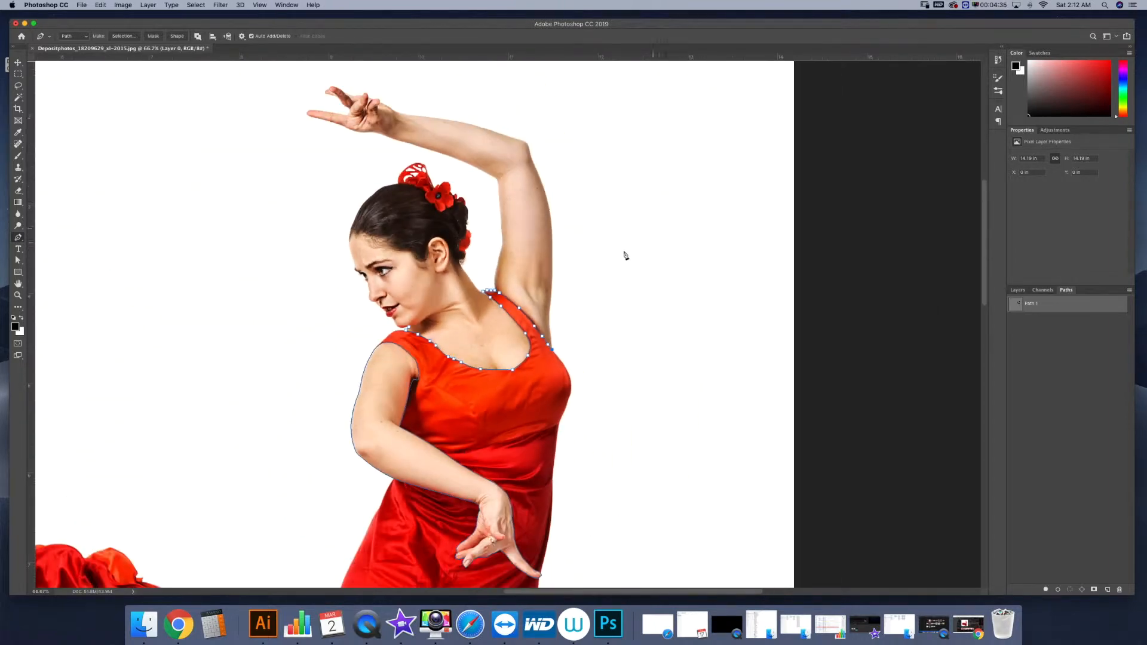
click(576, 278)
click(583, 185)
click(474, 90)
click(380, 76)
click(313, 79)
click(267, 99)
click(255, 155)
click(284, 273)
click(335, 316)
click(370, 329)
Bring the outline in between the chin and near shoulder strap and close it at its starting point
key(super+plus)
key(super+plus)
key(super+plus)
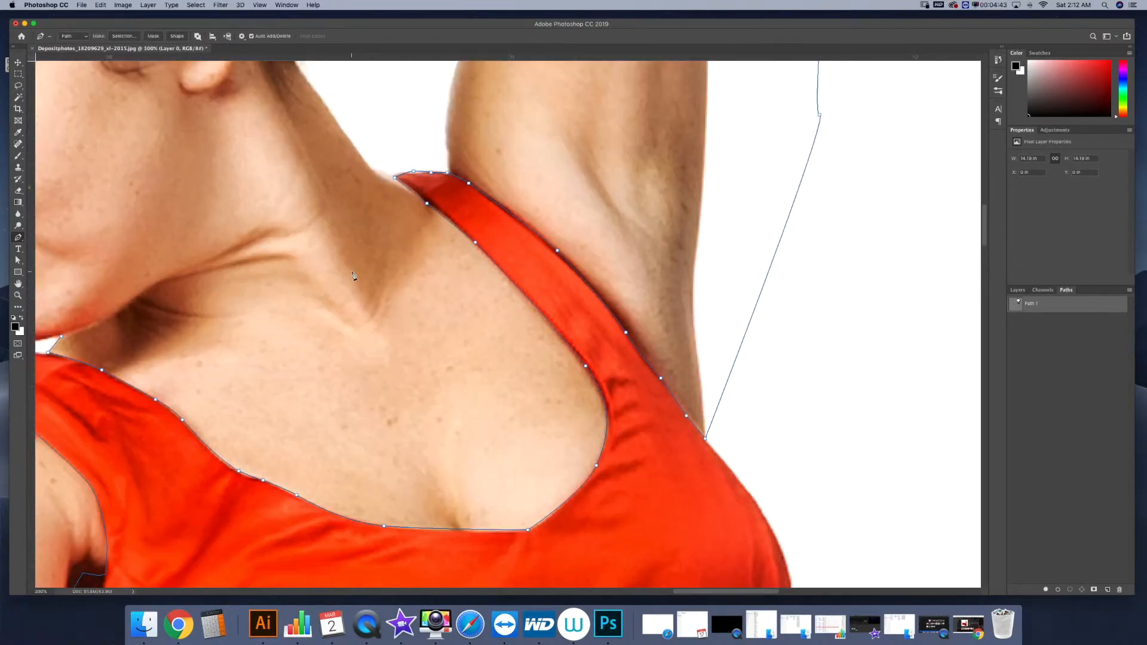
drag(346, 263, 759, 250)
click(396, 331)
click(435, 333)
click(460, 332)
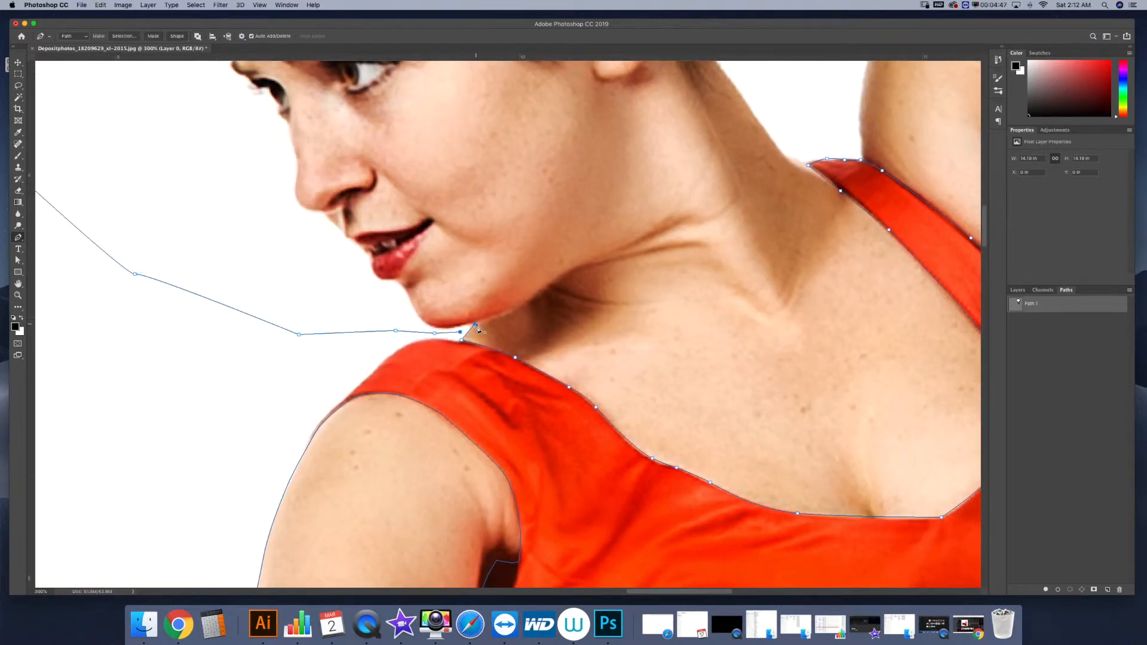
click(475, 325)
key(super+0)
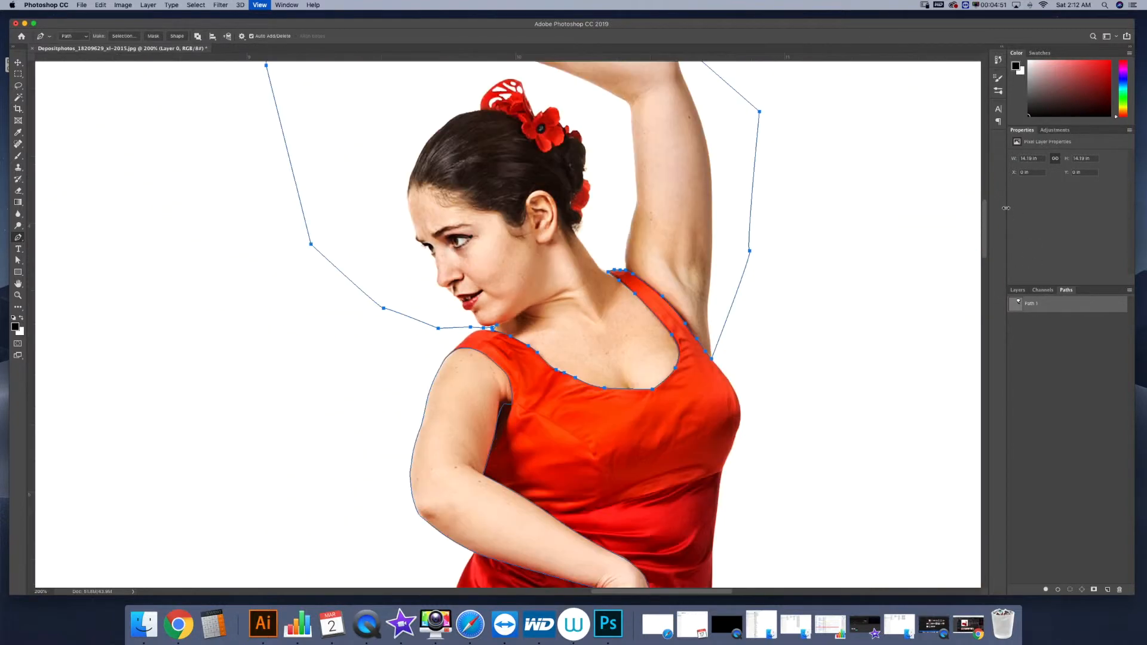
Convert Path 1 into a new anti-aliased selection and add an empty layer above Layer 0
click(18, 62)
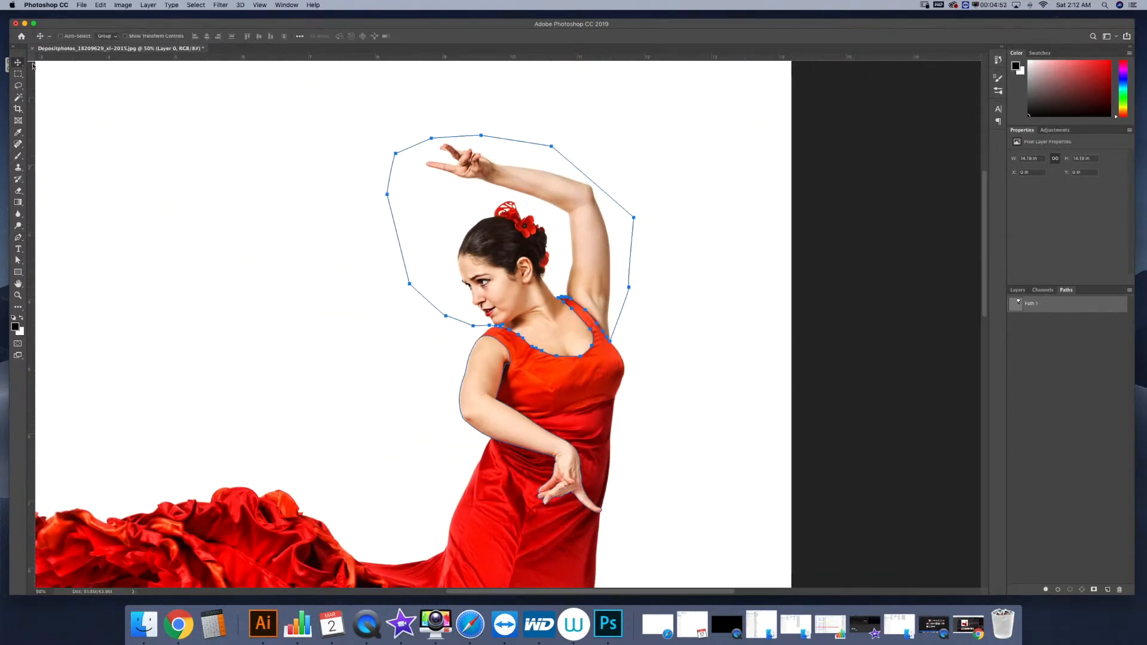
click(1030, 369)
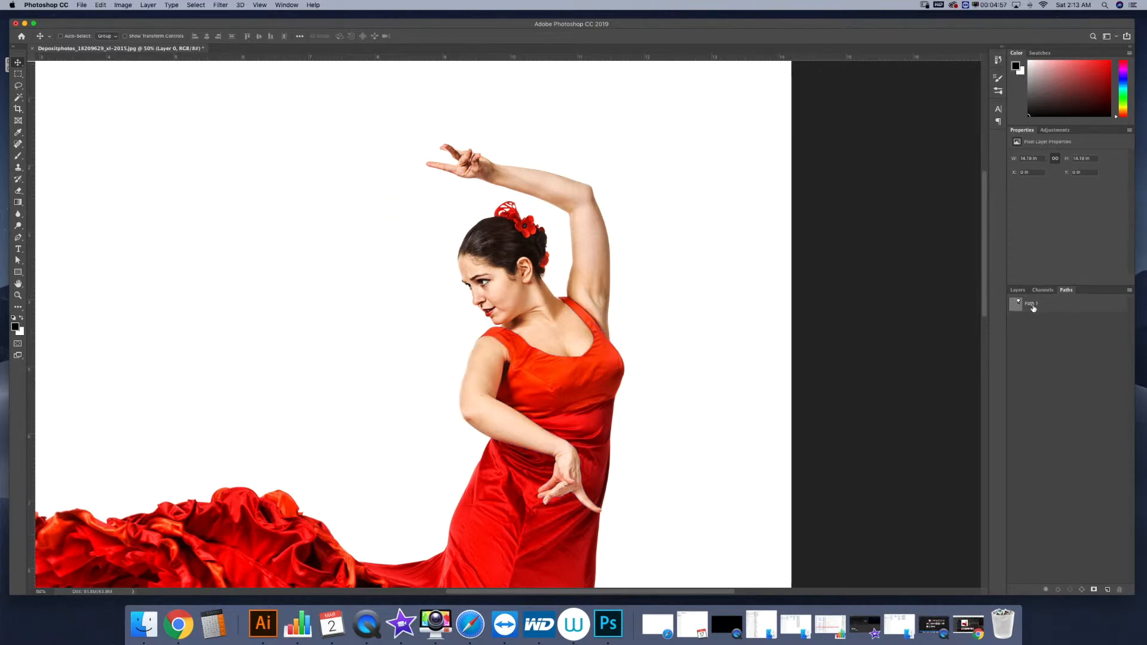
click(1035, 307)
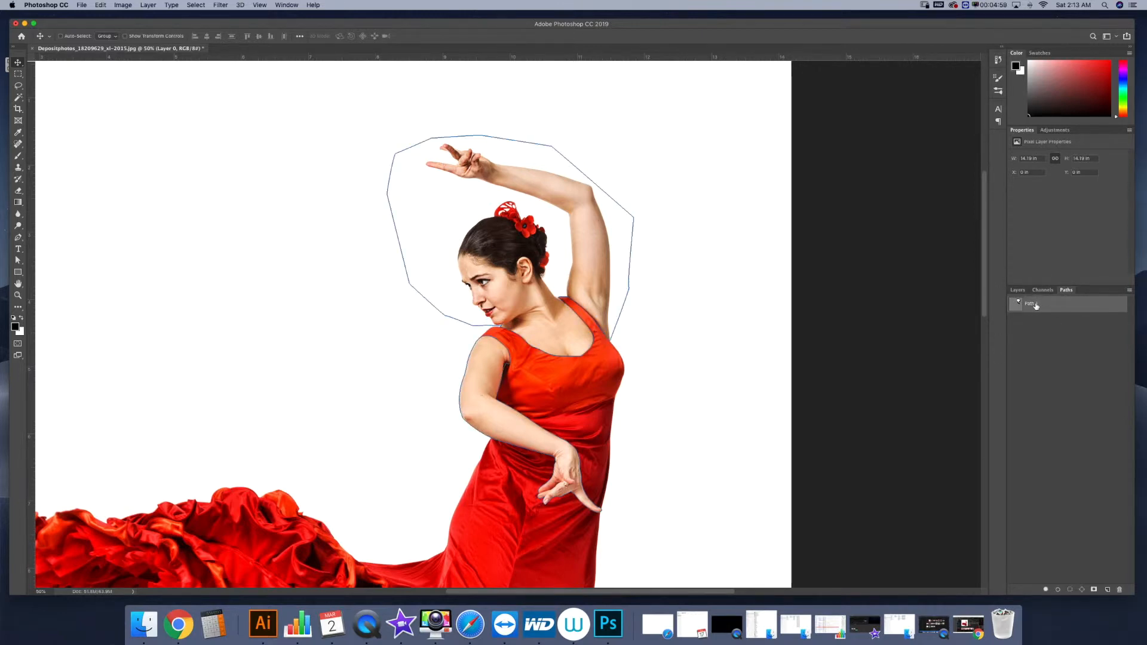
right_click(1037, 307)
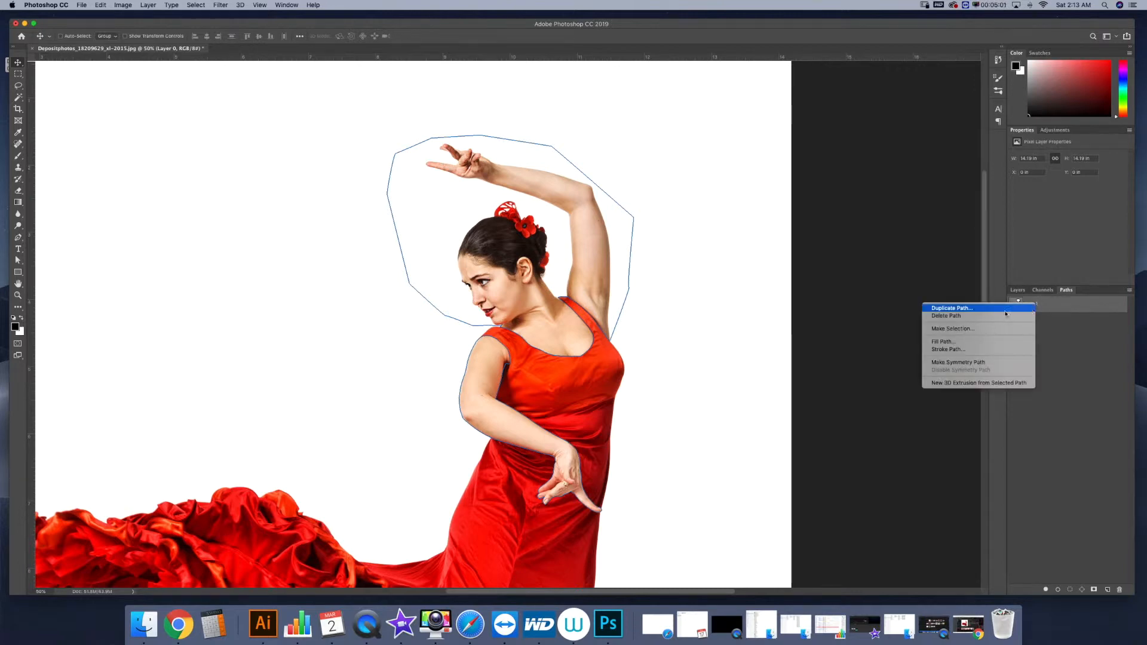
click(956, 328)
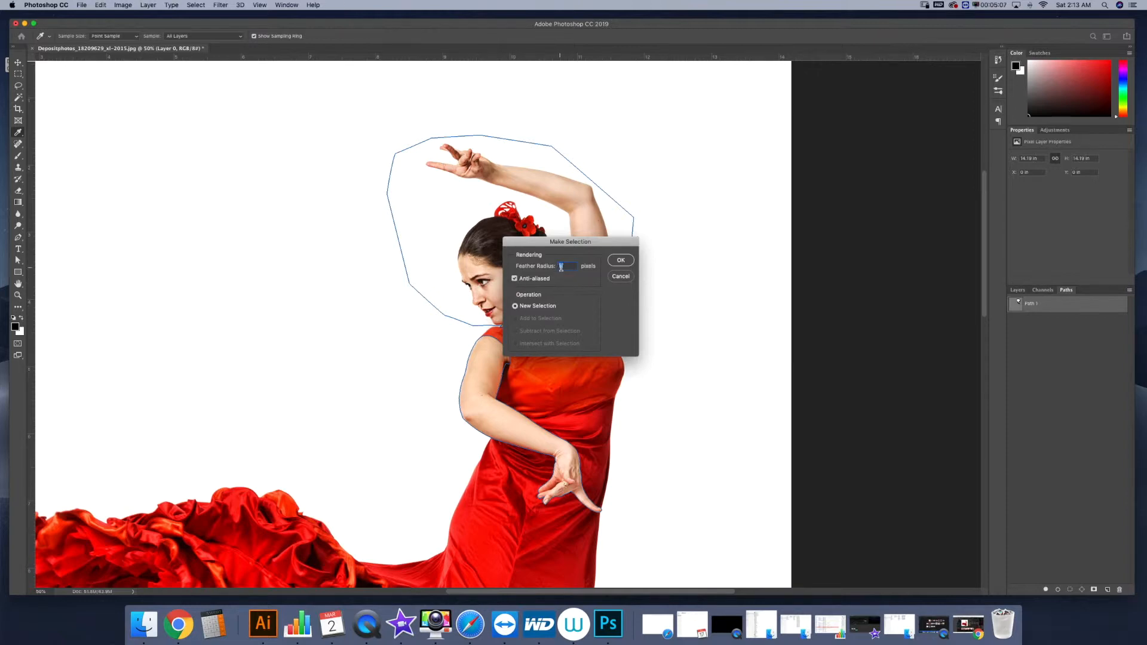
click(620, 261)
key(v)
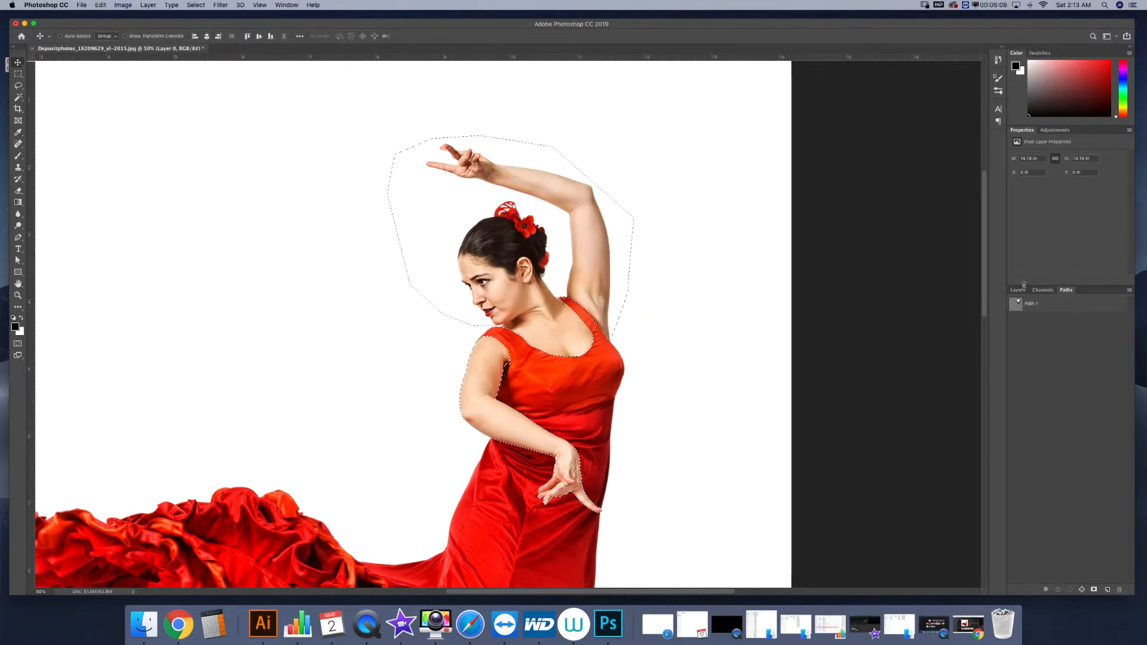
click(1017, 291)
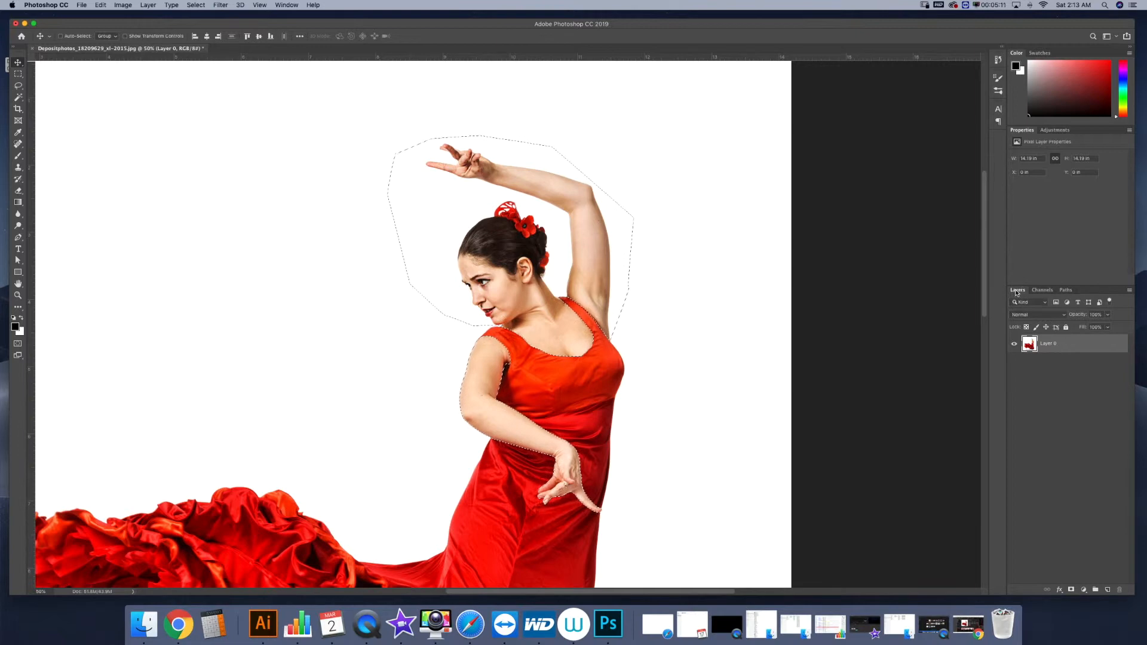
click(1108, 590)
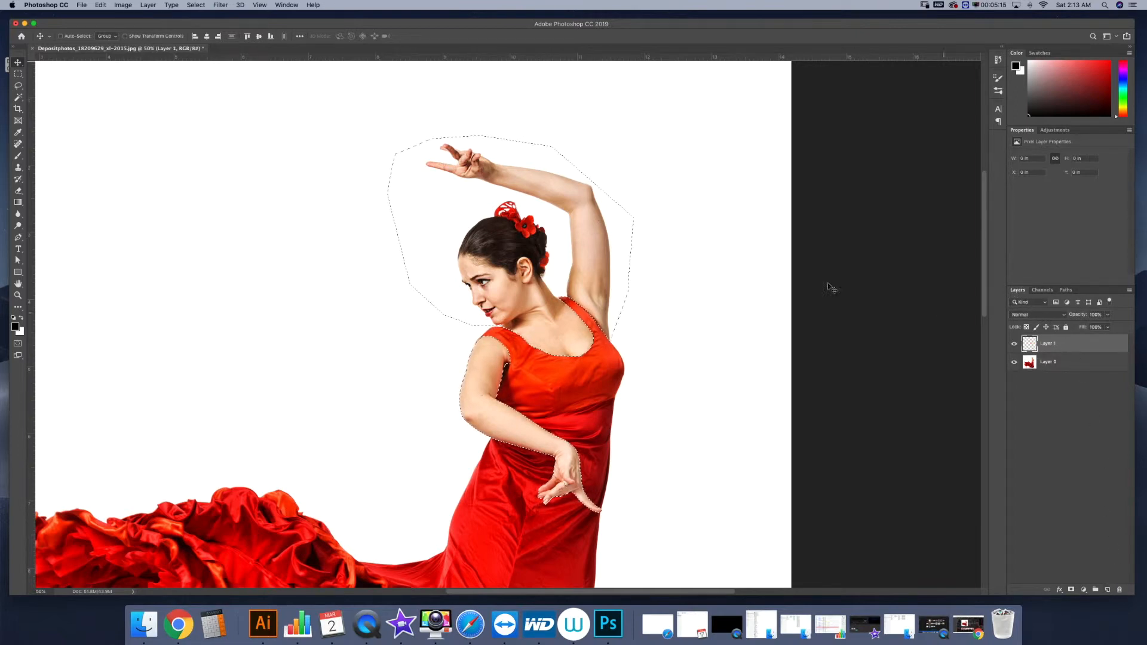
Try to cut and copy the selected area with the empty Layer 1 active
click(100, 5)
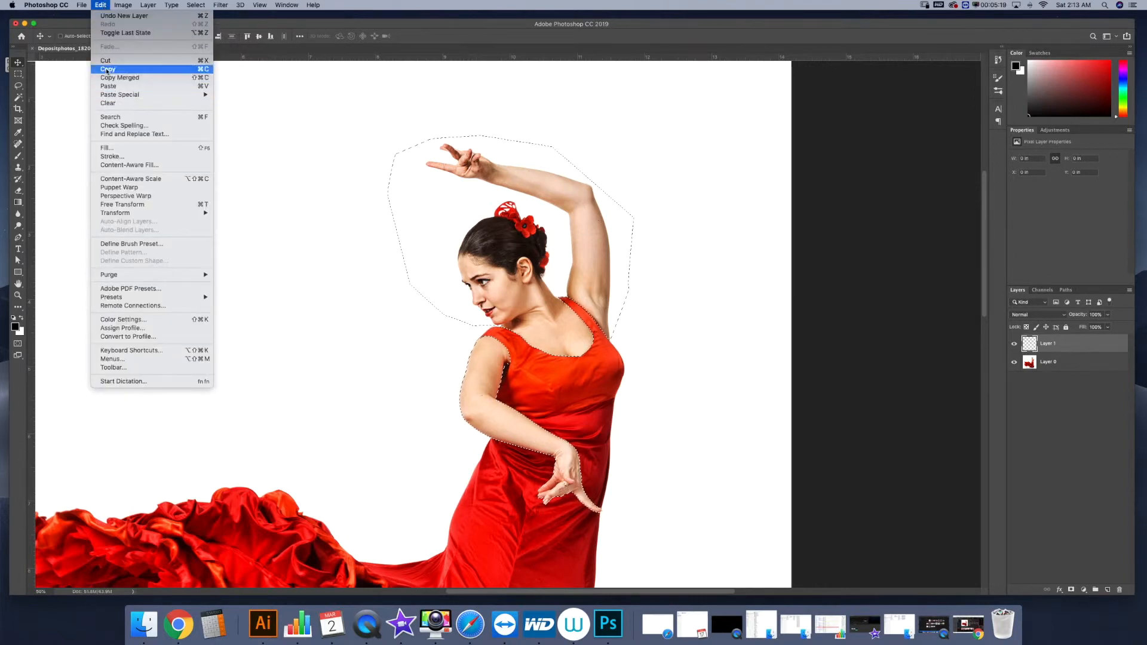
click(109, 62)
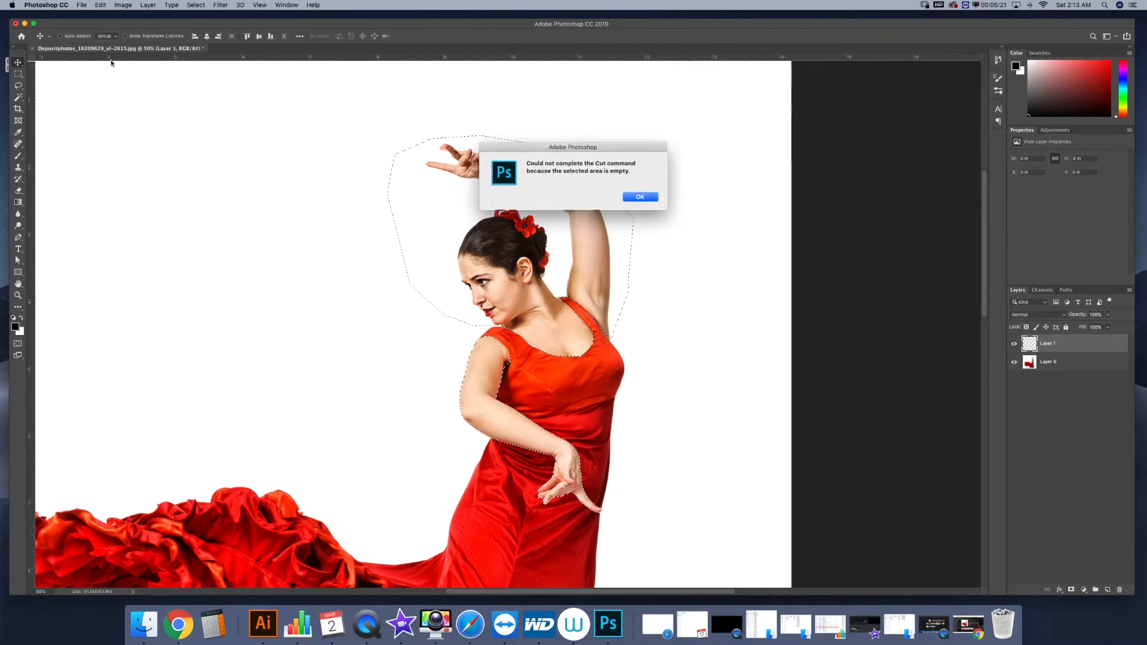
click(640, 197)
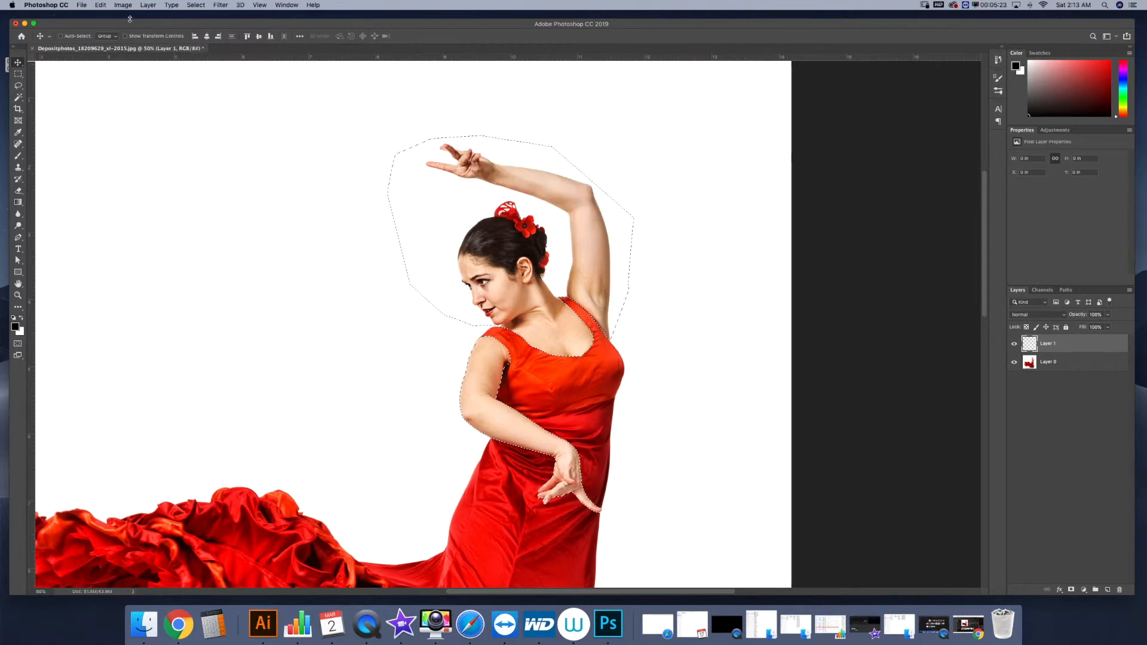
click(100, 6)
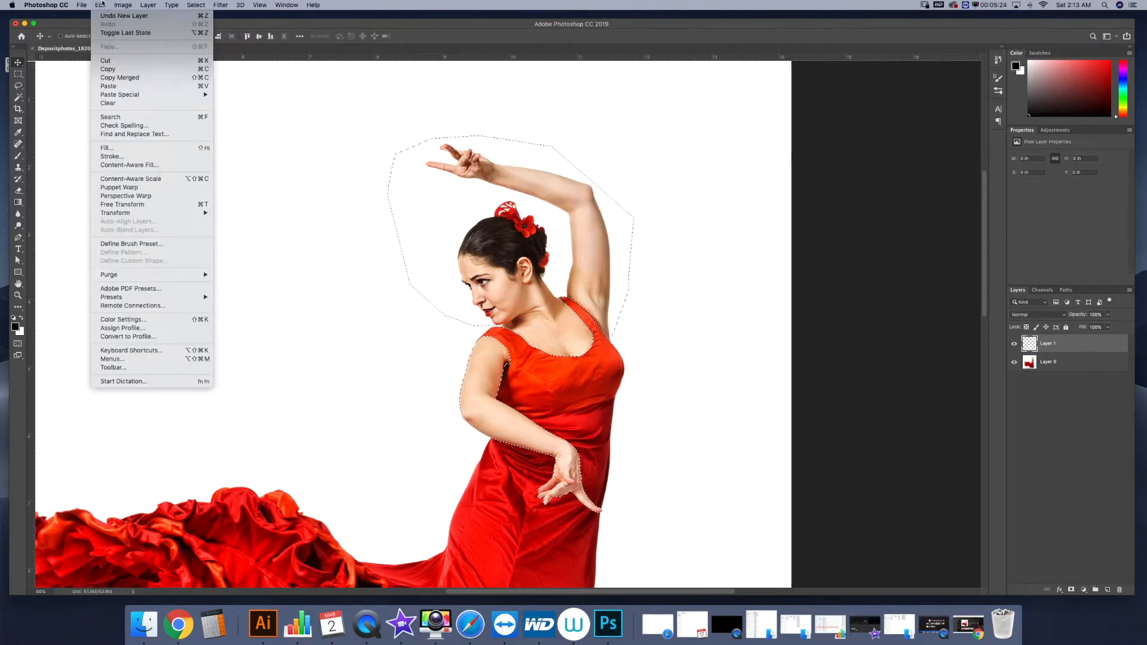
click(107, 69)
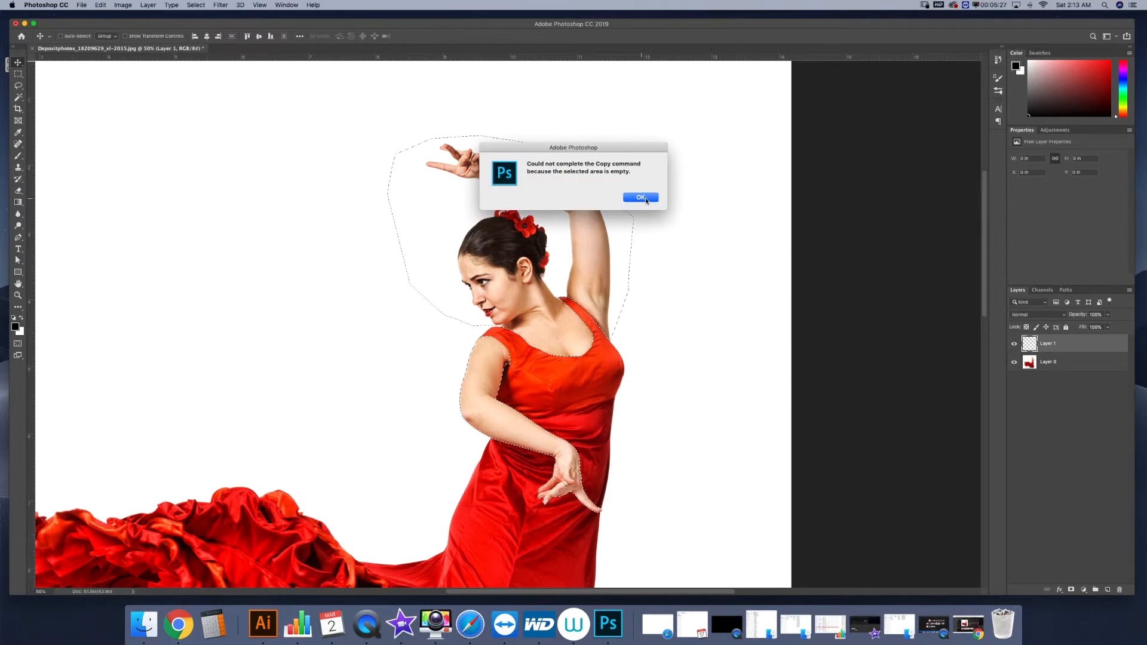
click(641, 199)
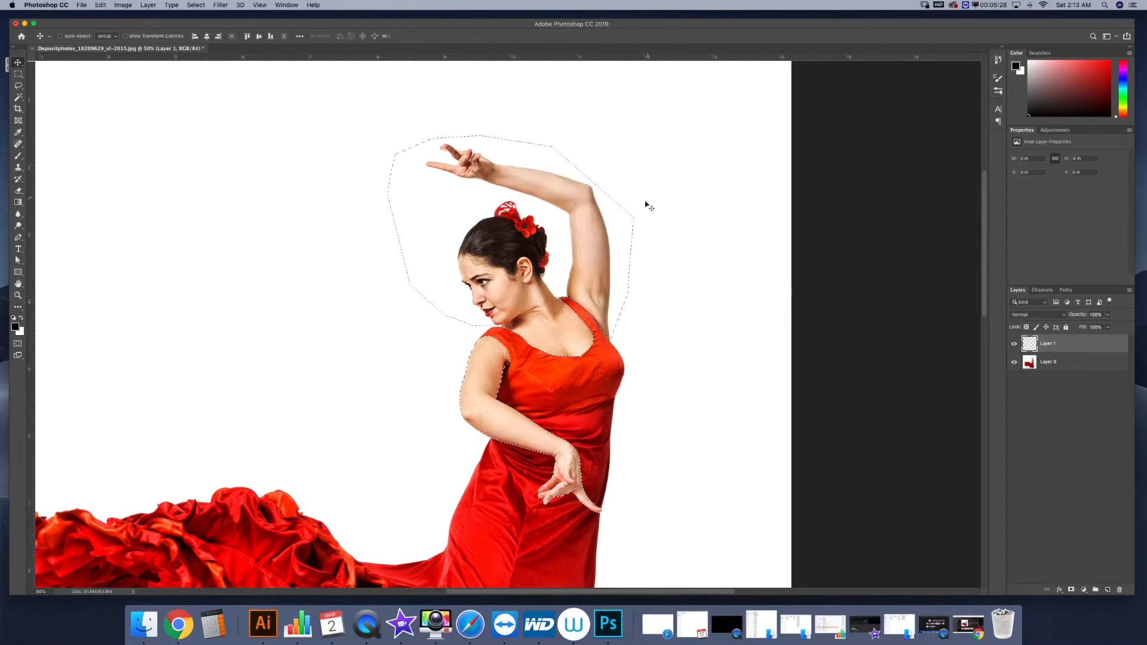
Copy the selected body area from Layer 0, clear the selection and paste the copy in place on Layer 1
click(1055, 365)
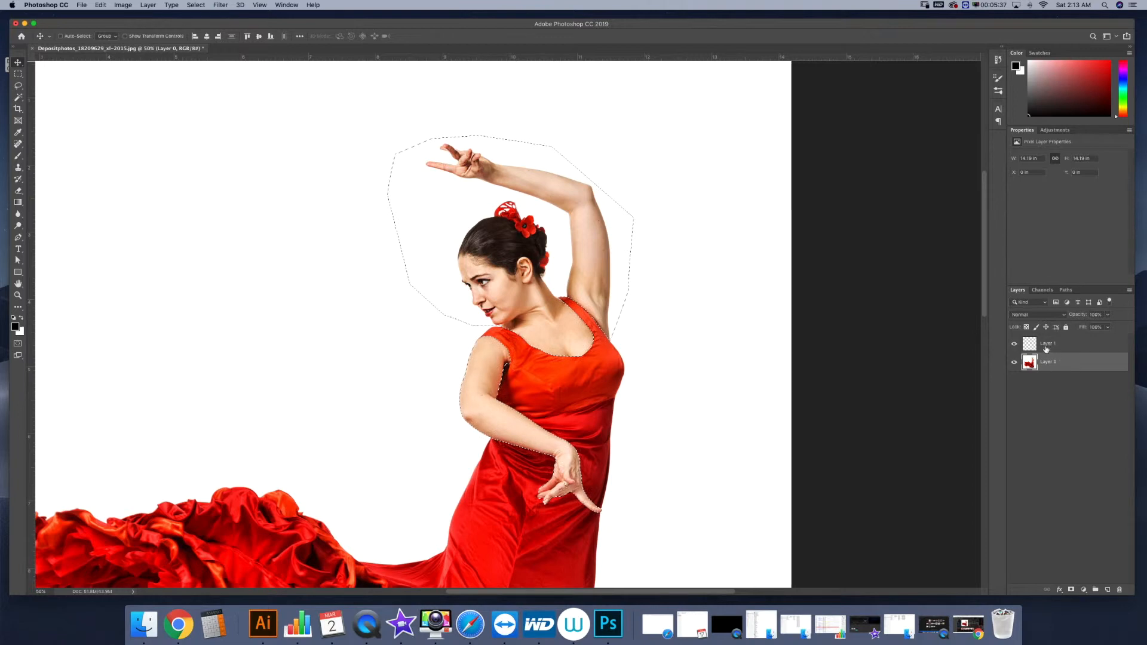
click(106, 6)
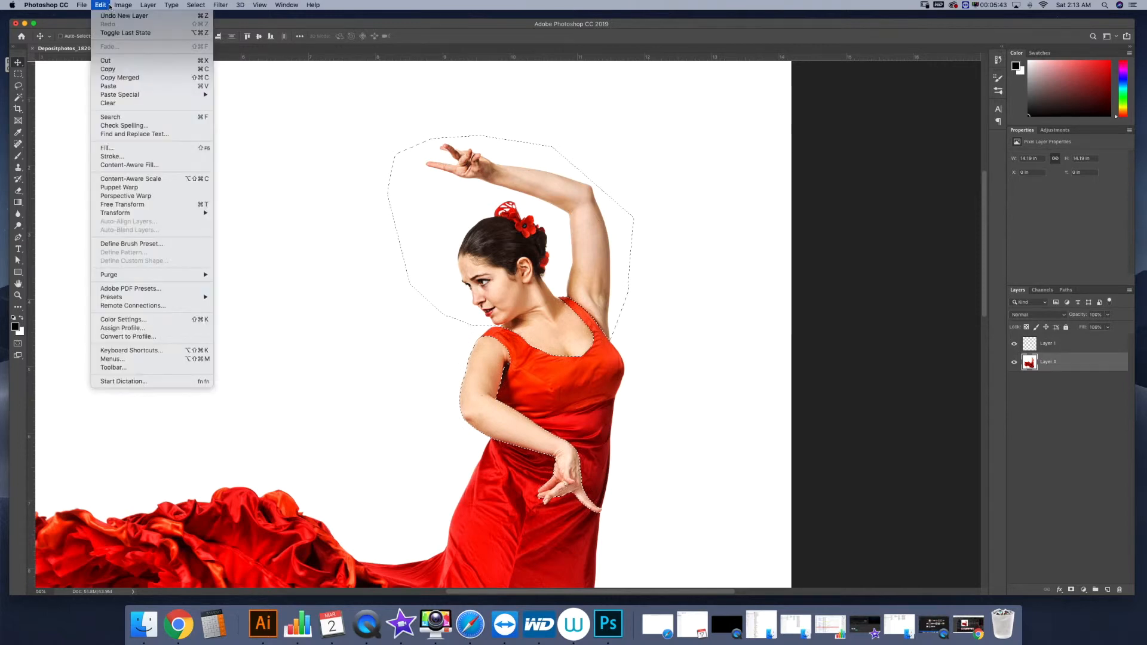
click(108, 70)
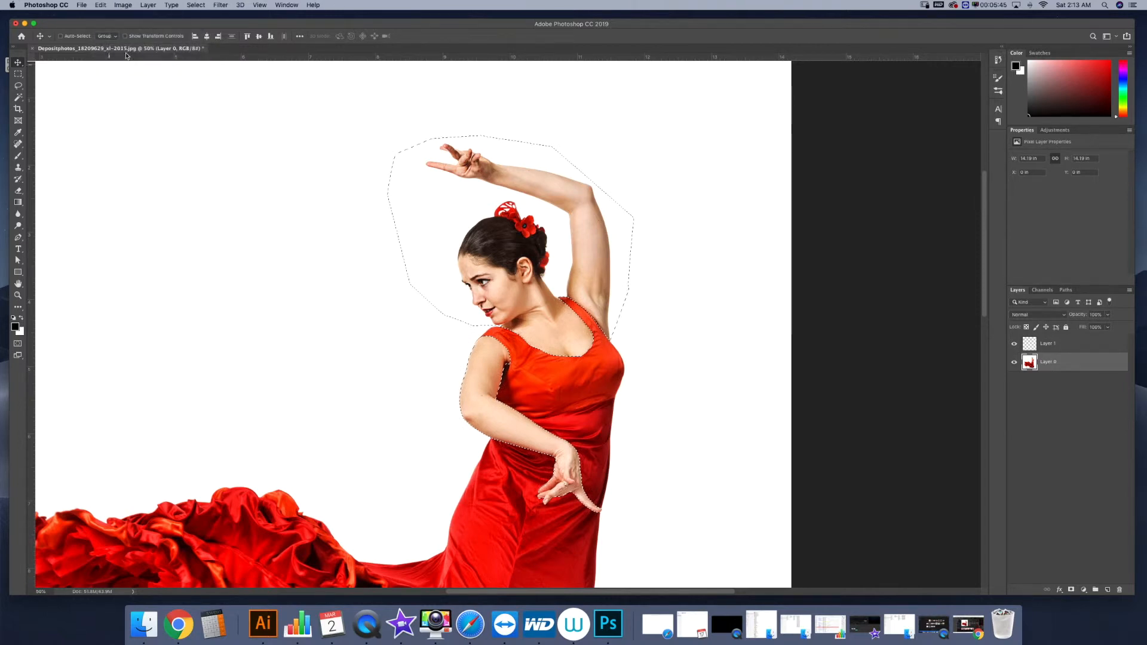
click(1055, 347)
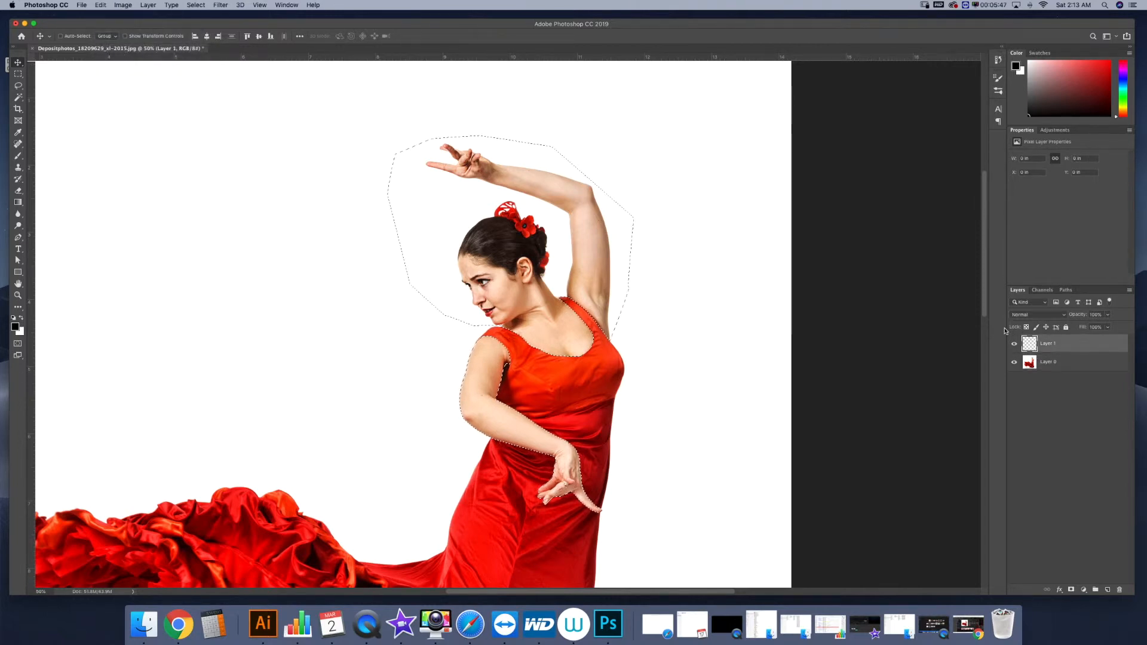
key(super+d)
click(100, 5)
mouse_move(127, 96)
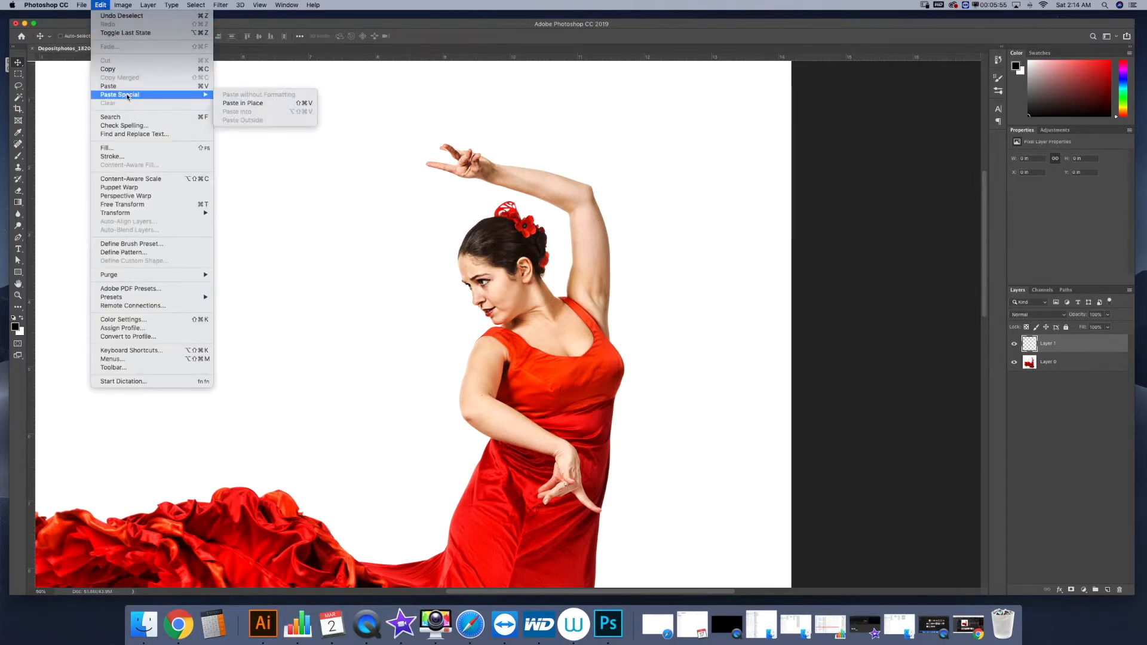
click(242, 103)
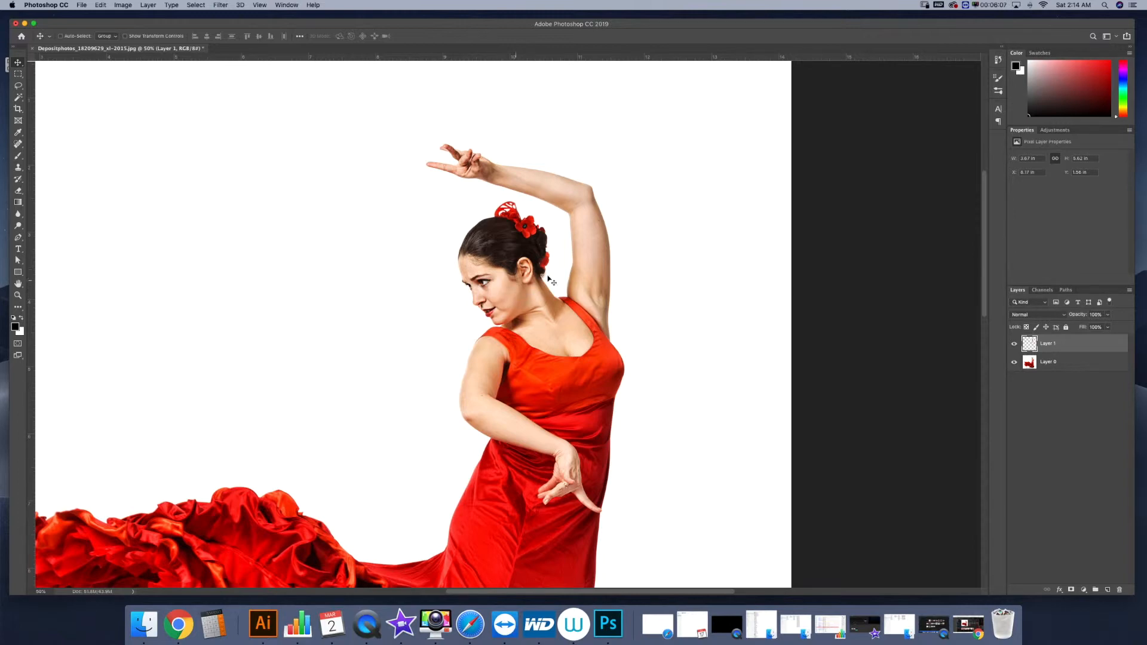
Rename Layer 1 as body and Layer 0 as dress
double_click(1046, 343)
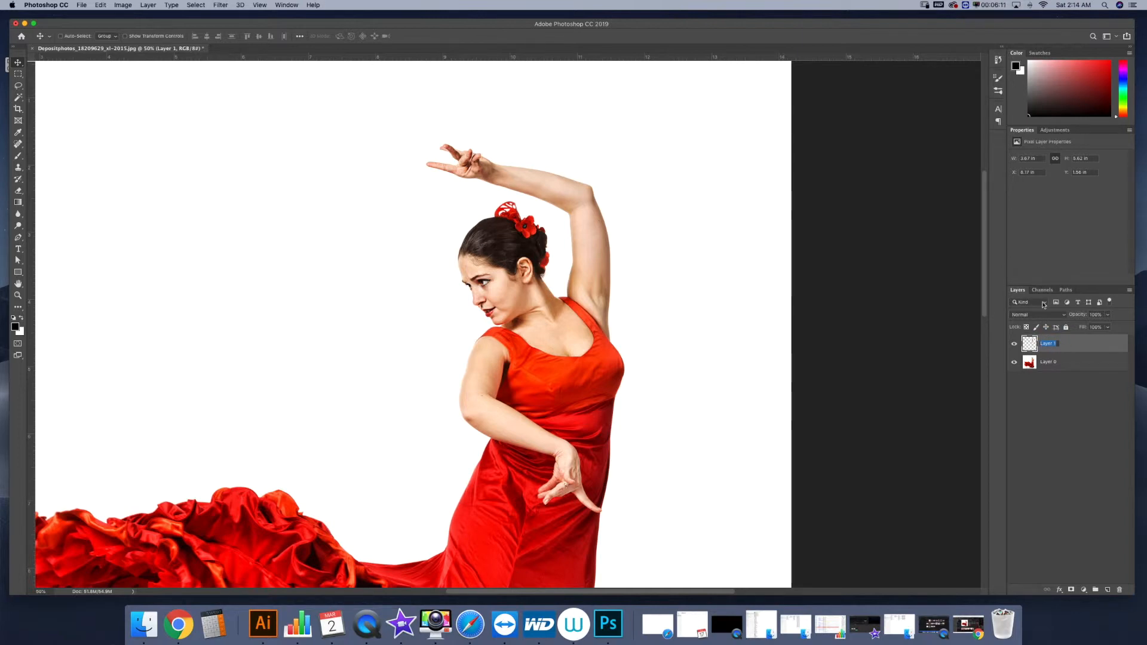
text(bo)
key(Return)
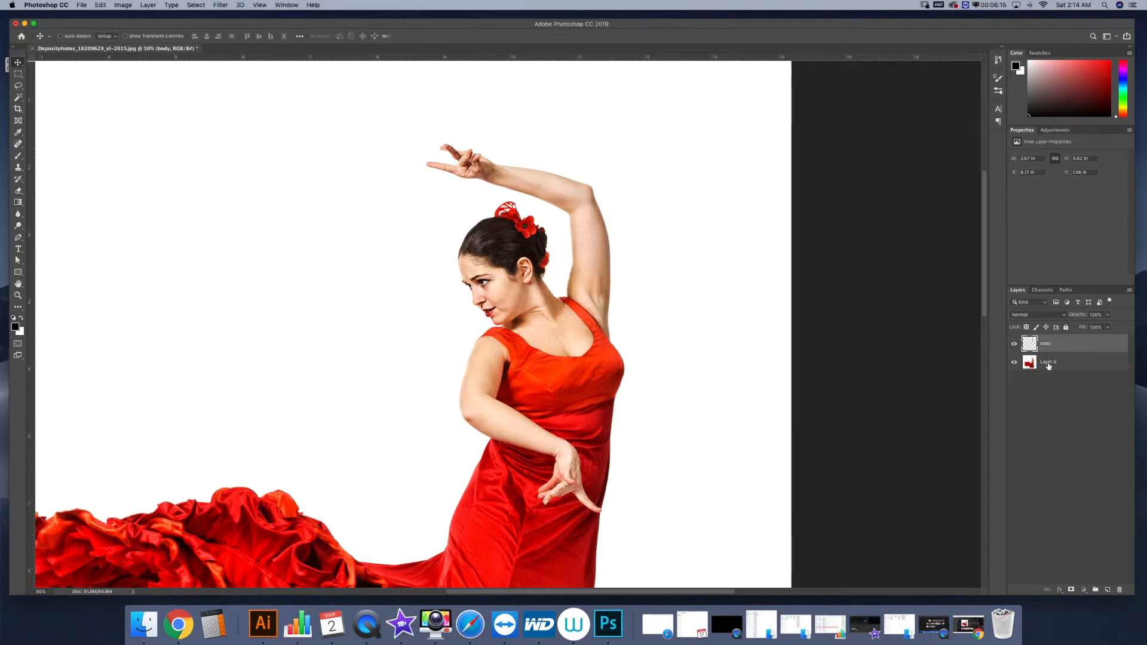
double_click(1048, 361)
text(dre)
key(Return)
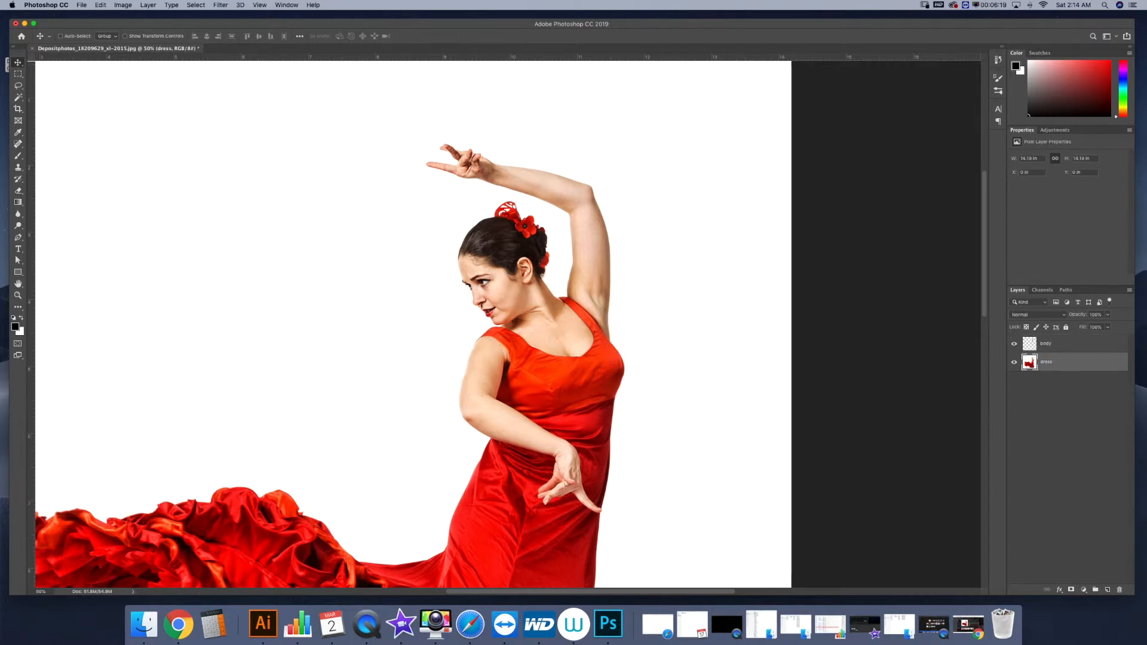
Lock the body layer completely
key(super+minus)
key(super+minus)
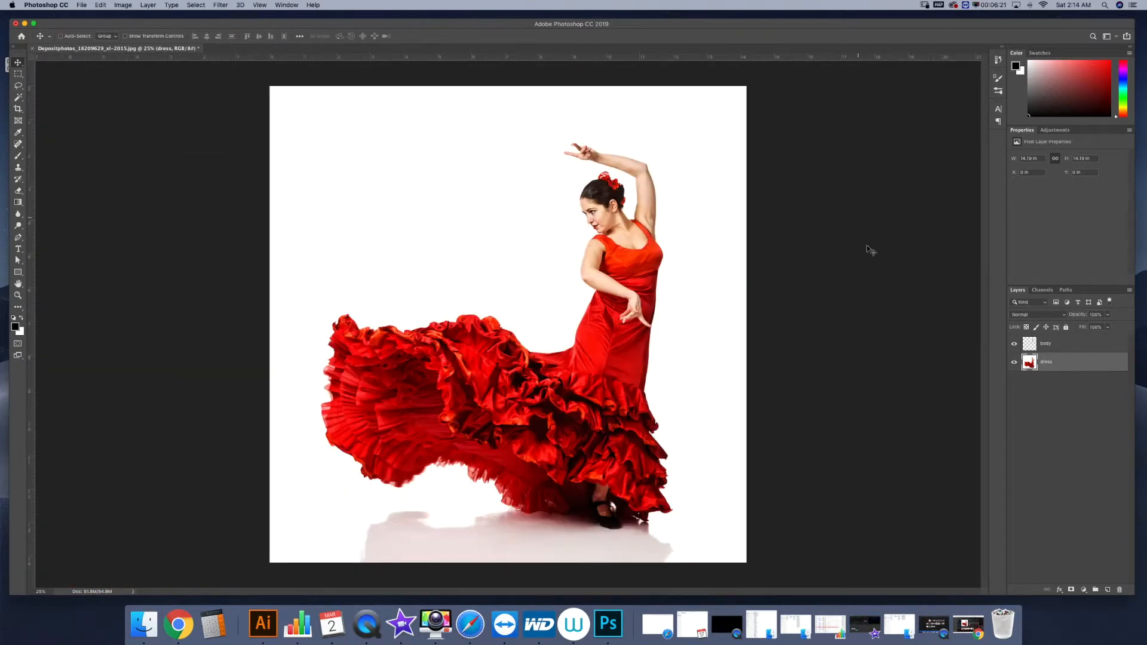
click(1057, 345)
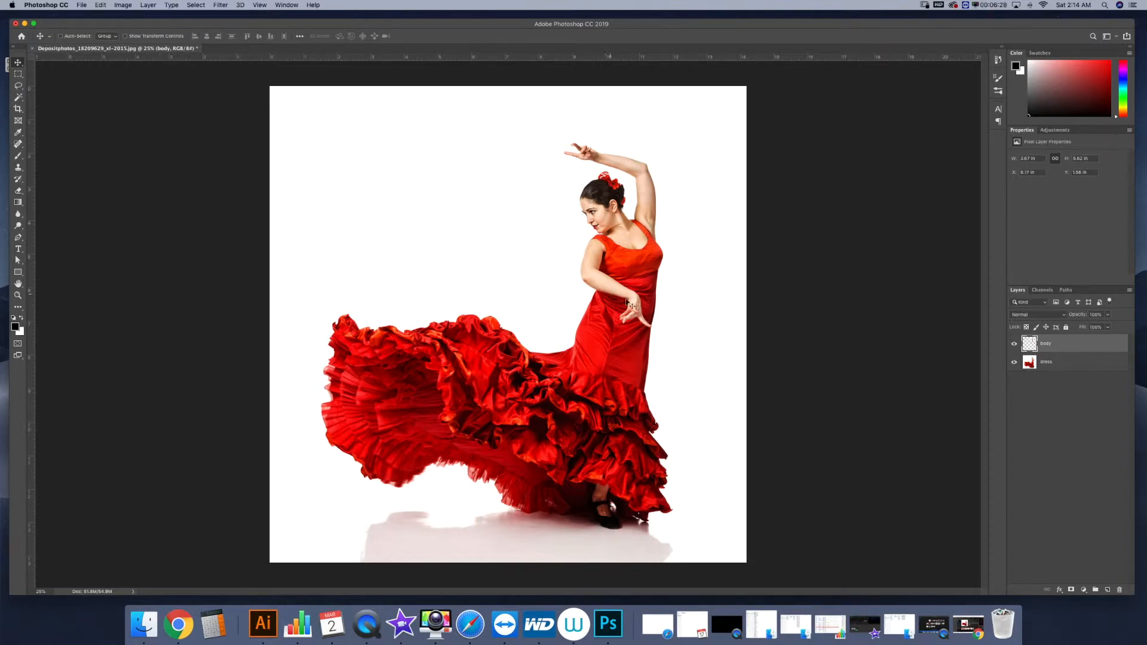
click(1065, 328)
Open Hue/Saturation for the dress layer and target the Reds range by sampling the dress colour in the image
click(1065, 363)
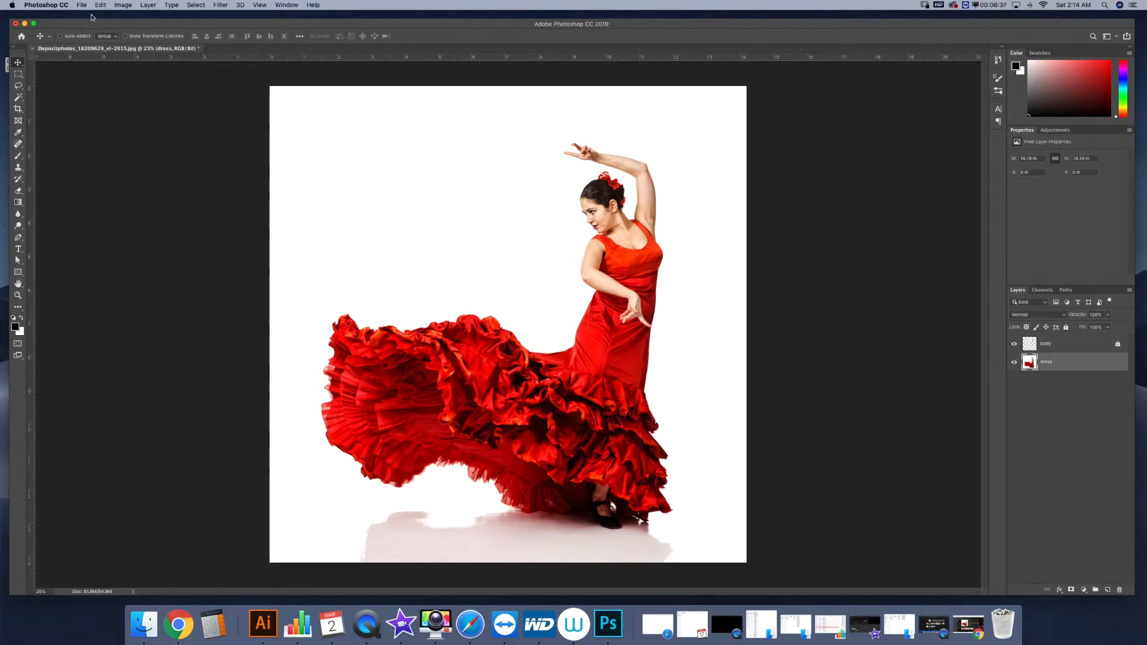
click(124, 5)
mouse_move(139, 30)
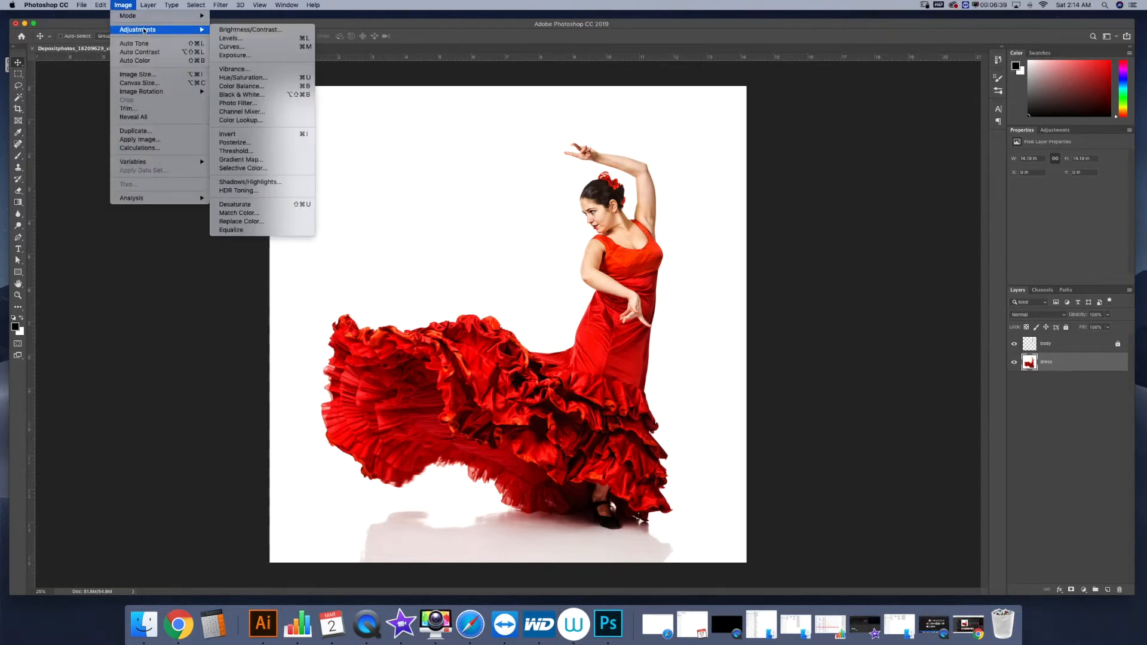
click(242, 79)
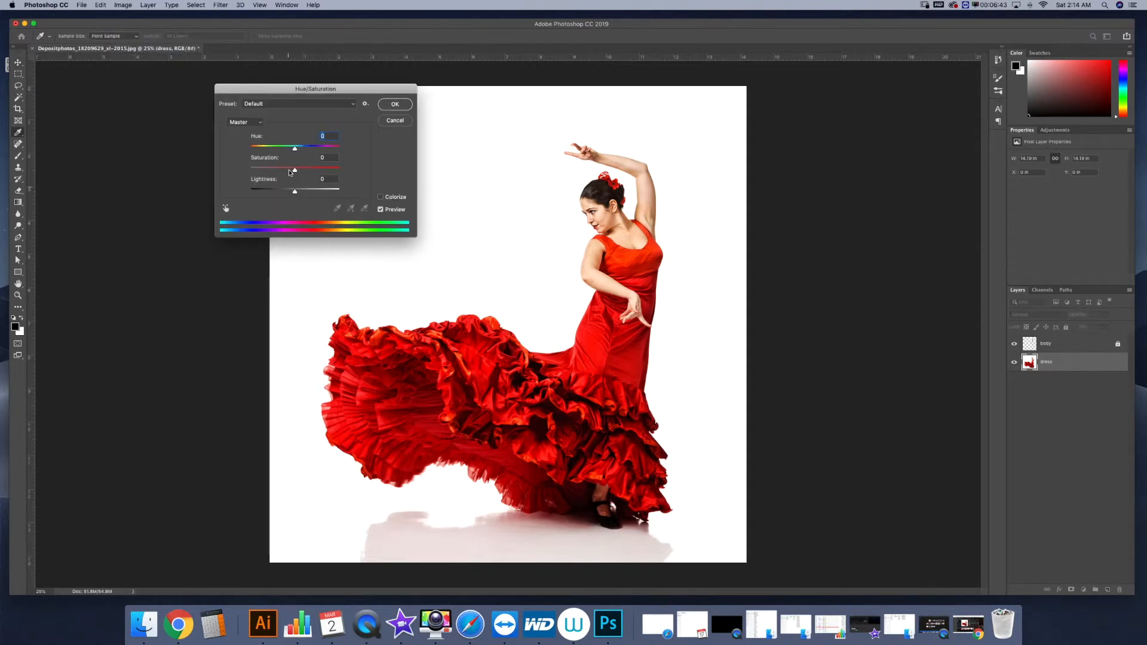
drag(274, 91, 392, 125)
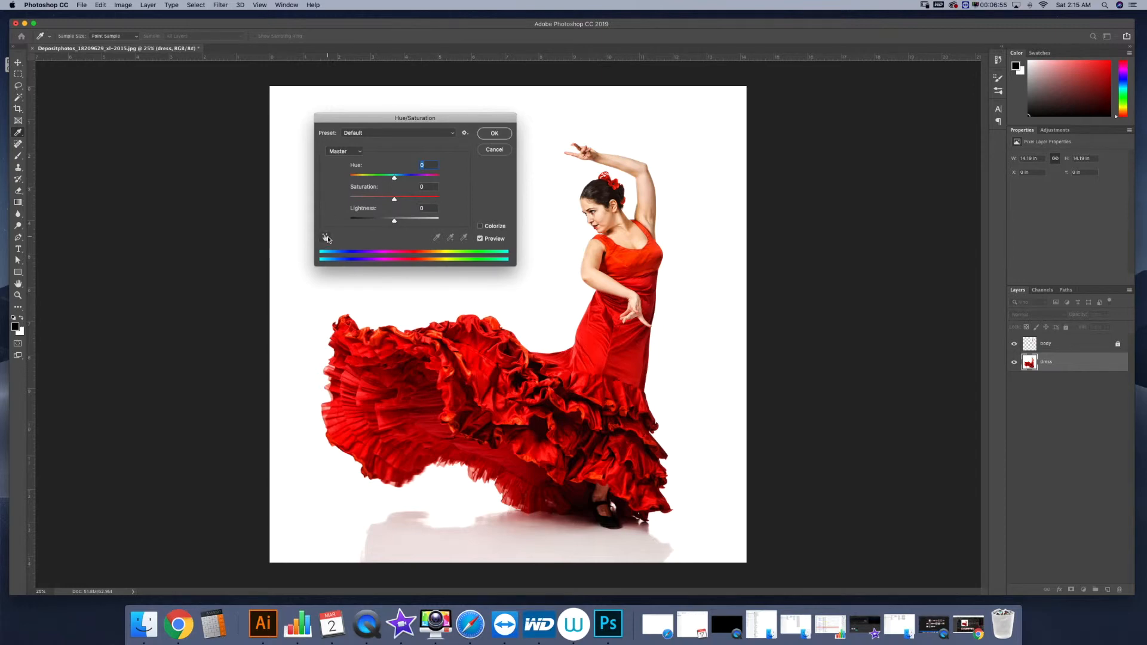
click(325, 239)
click(624, 260)
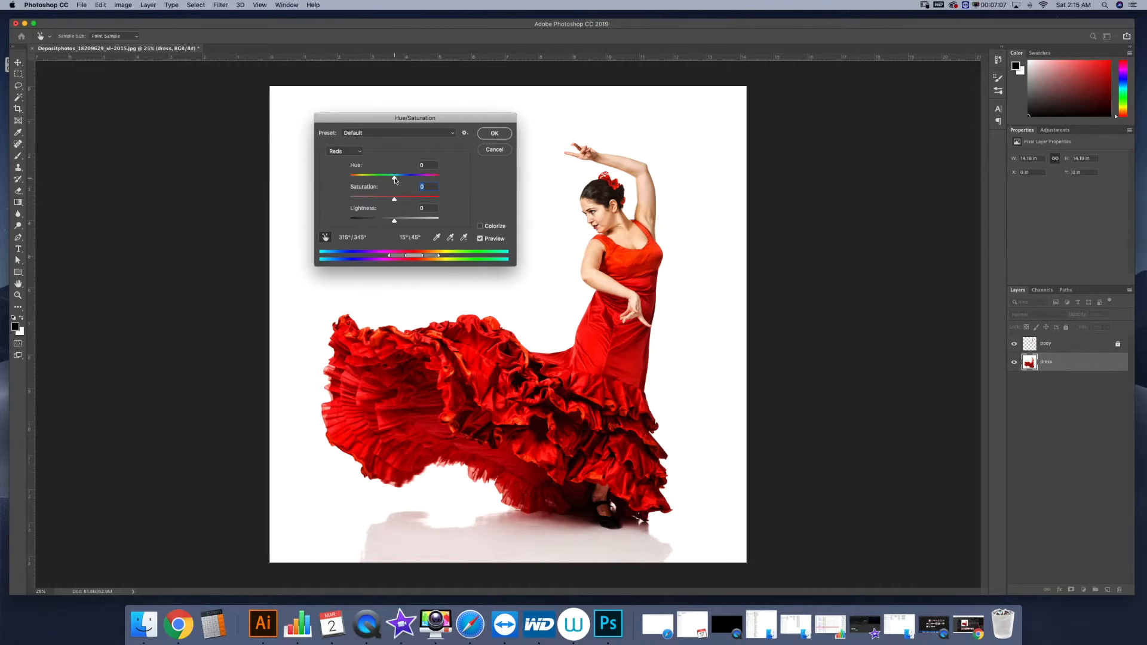
Try purple, orange and turquoise on the Reds range by shifting Hue between -89 and +180, and reset Hue to 0
drag(394, 180, 366, 180)
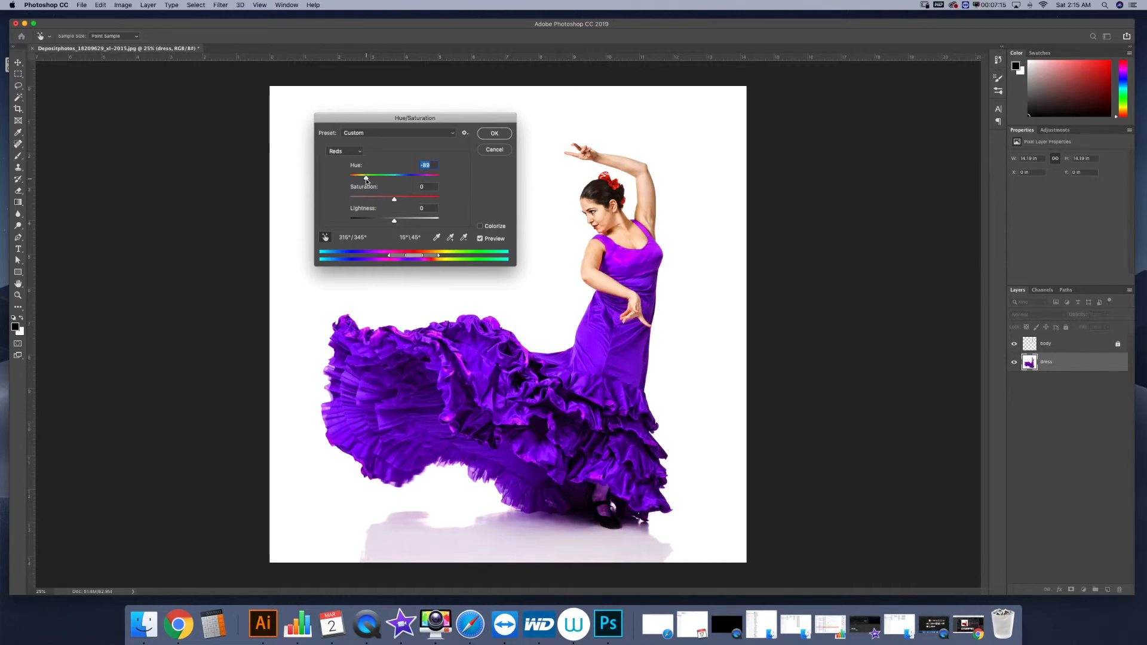
drag(366, 179, 369, 179)
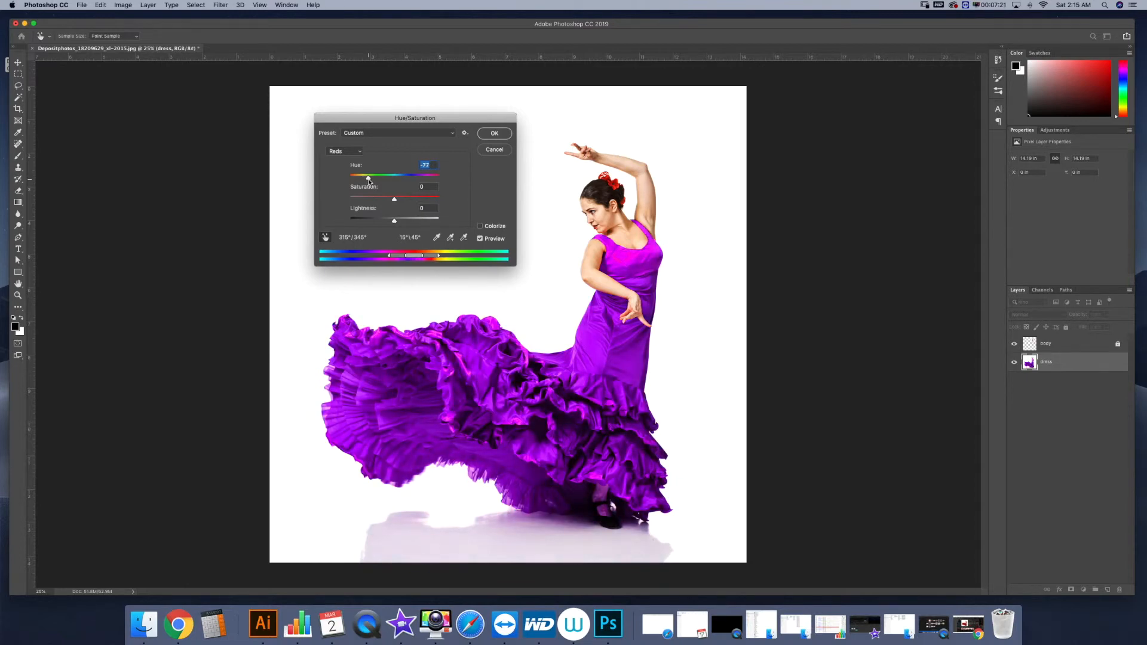
drag(369, 180, 410, 181)
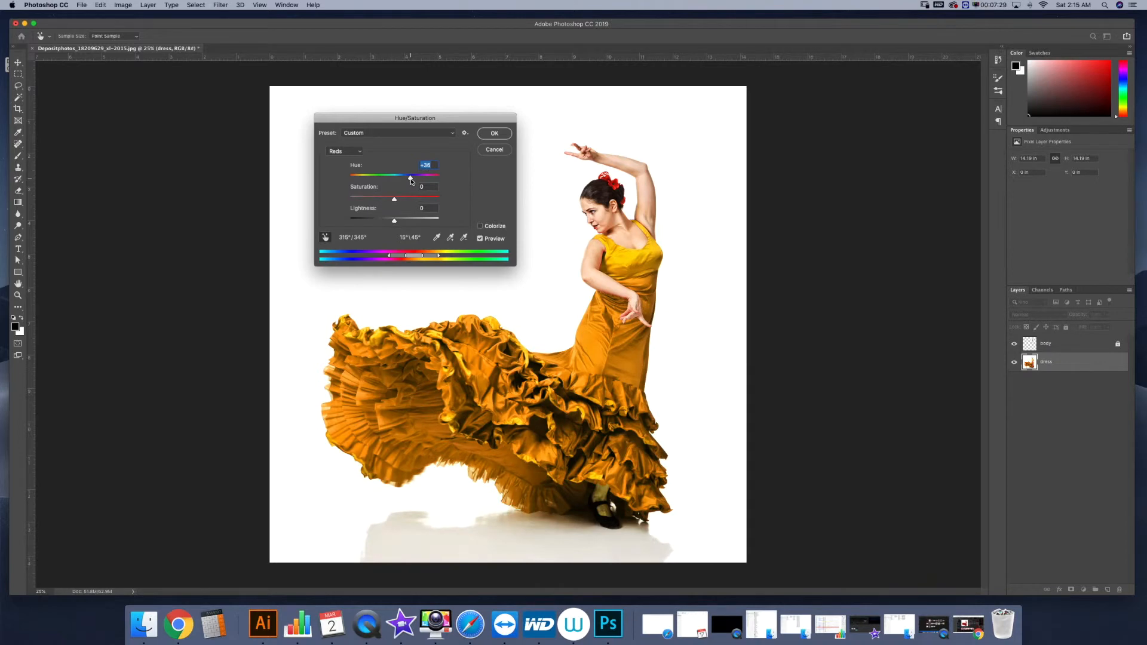
drag(411, 181, 441, 181)
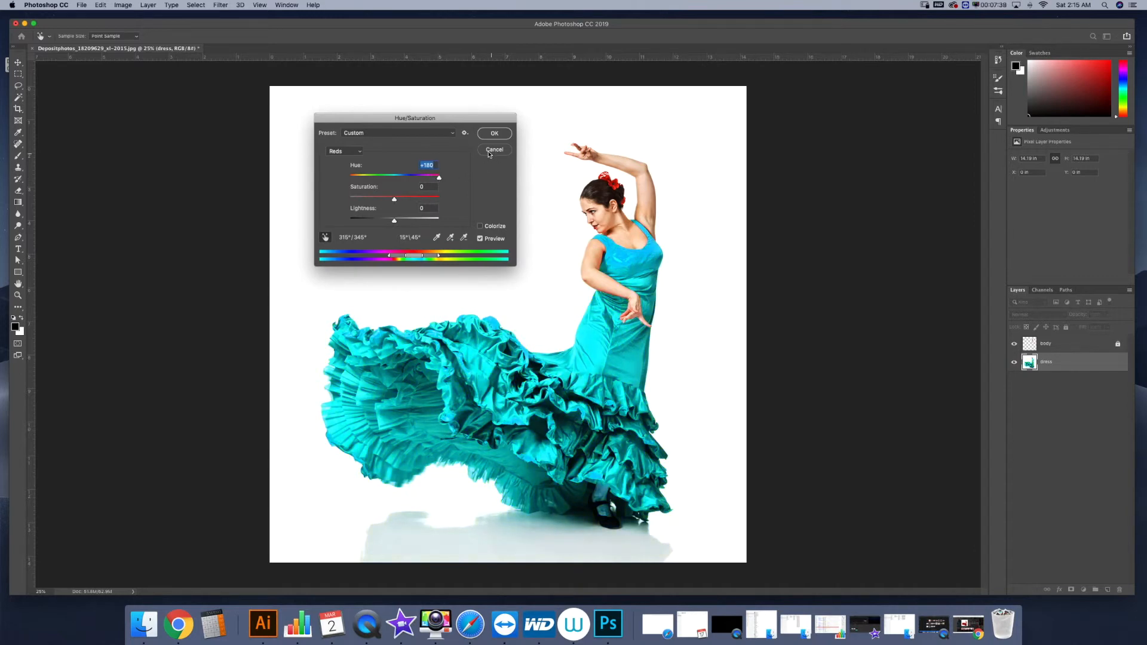
drag(442, 181, 398, 188)
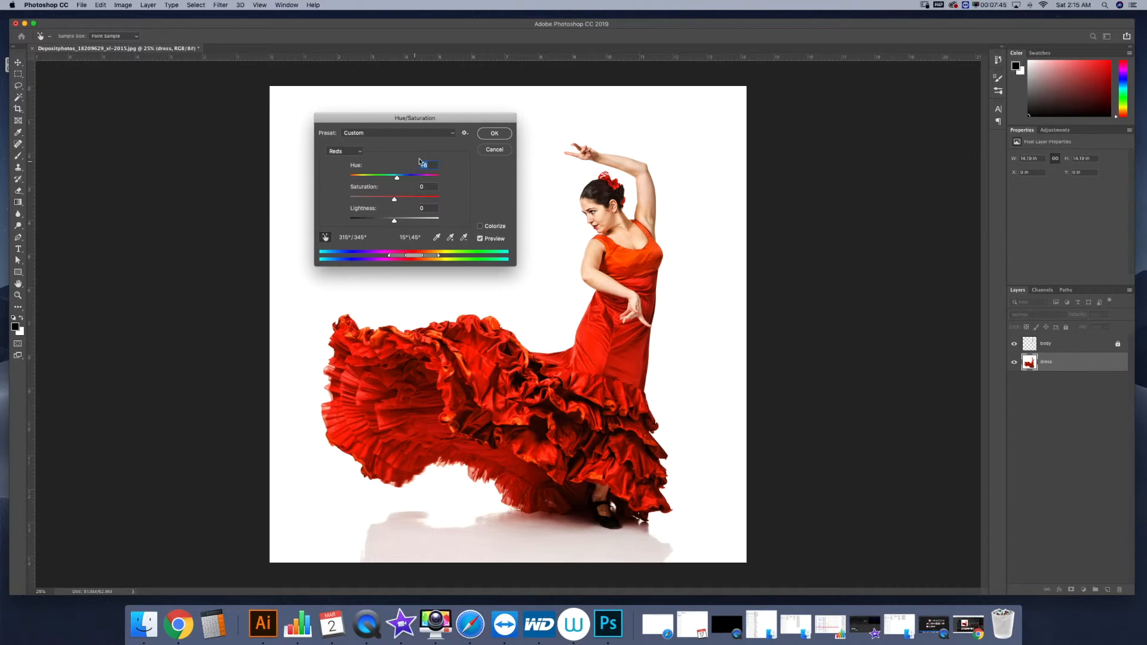
text(0)
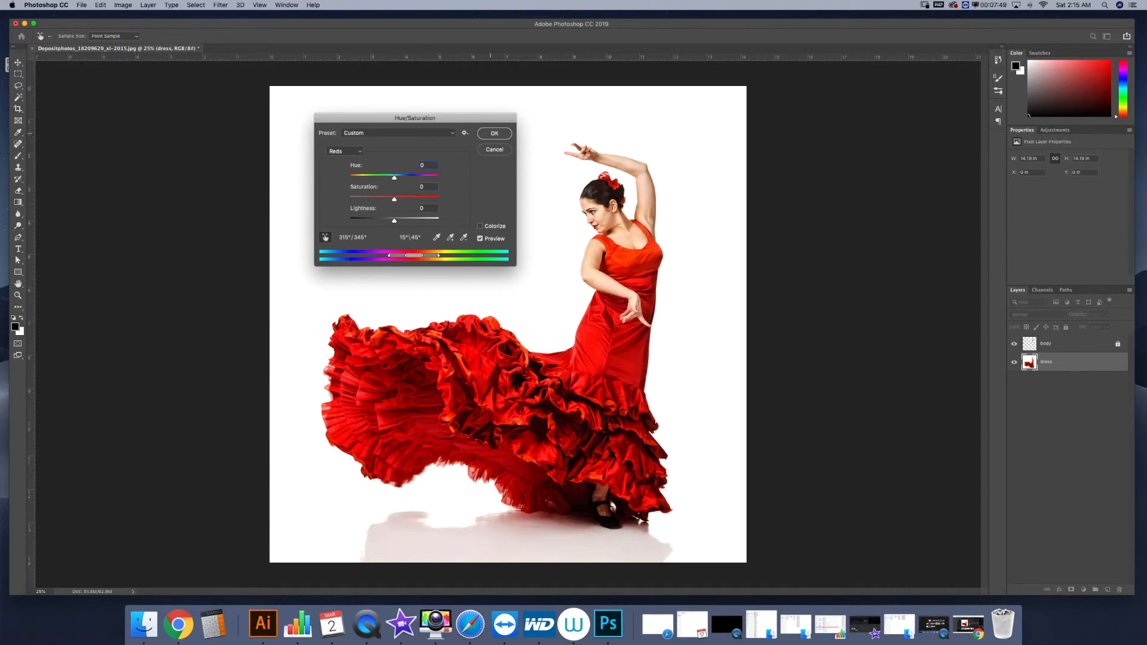
key(Return)
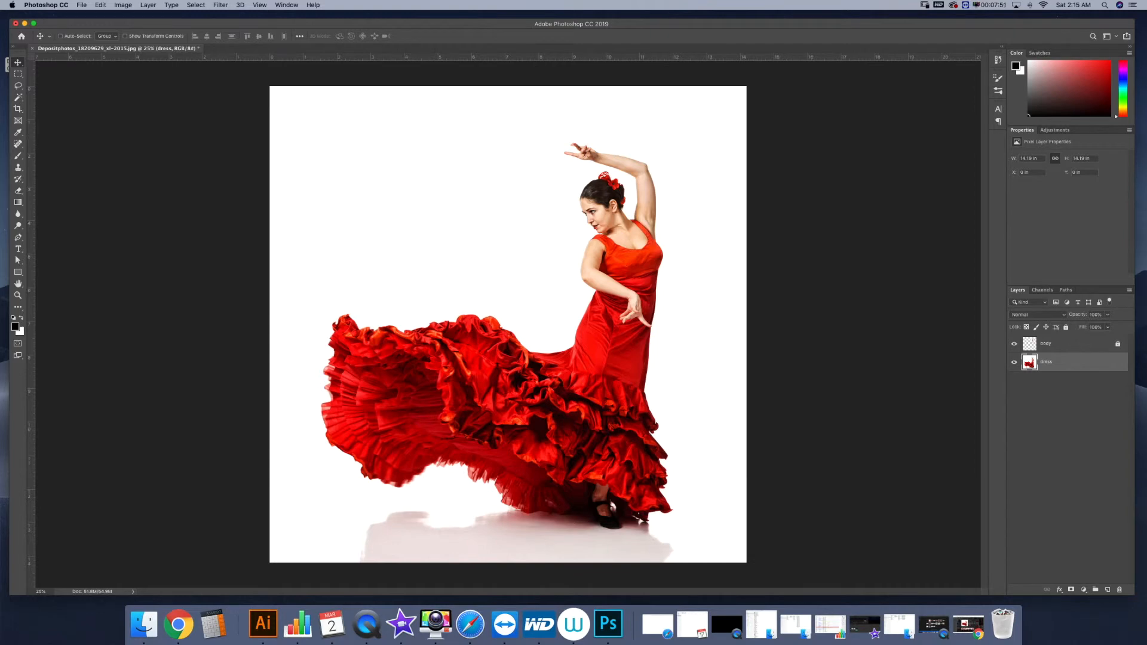
Duplicate the dress layer and name the copy red dress
right_click(1049, 362)
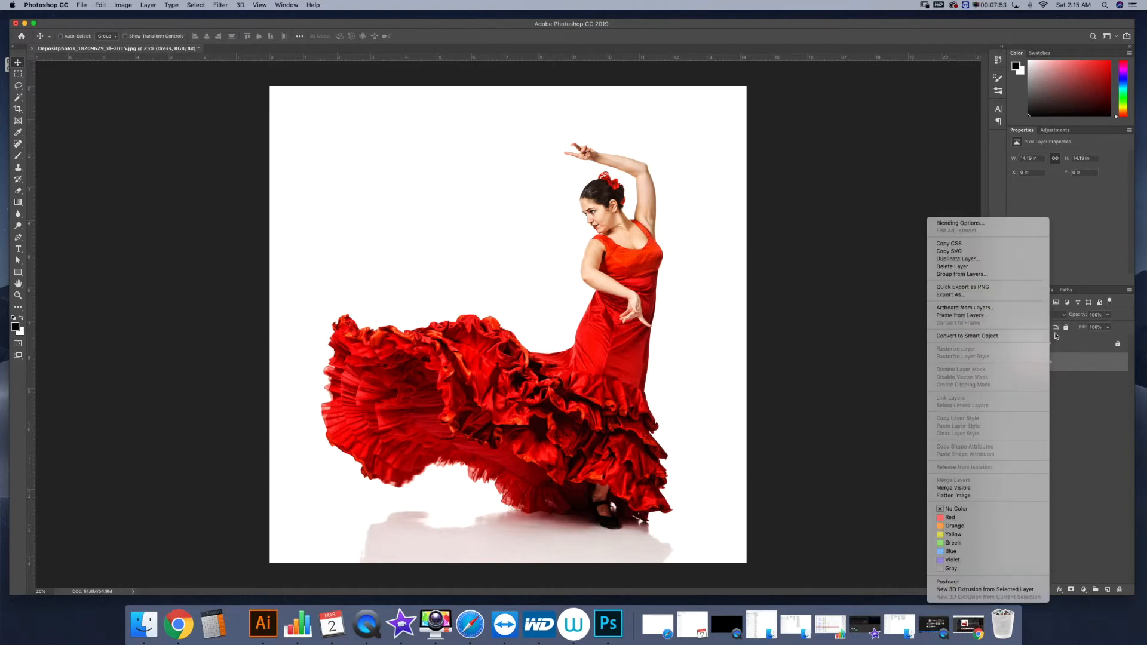
click(950, 261)
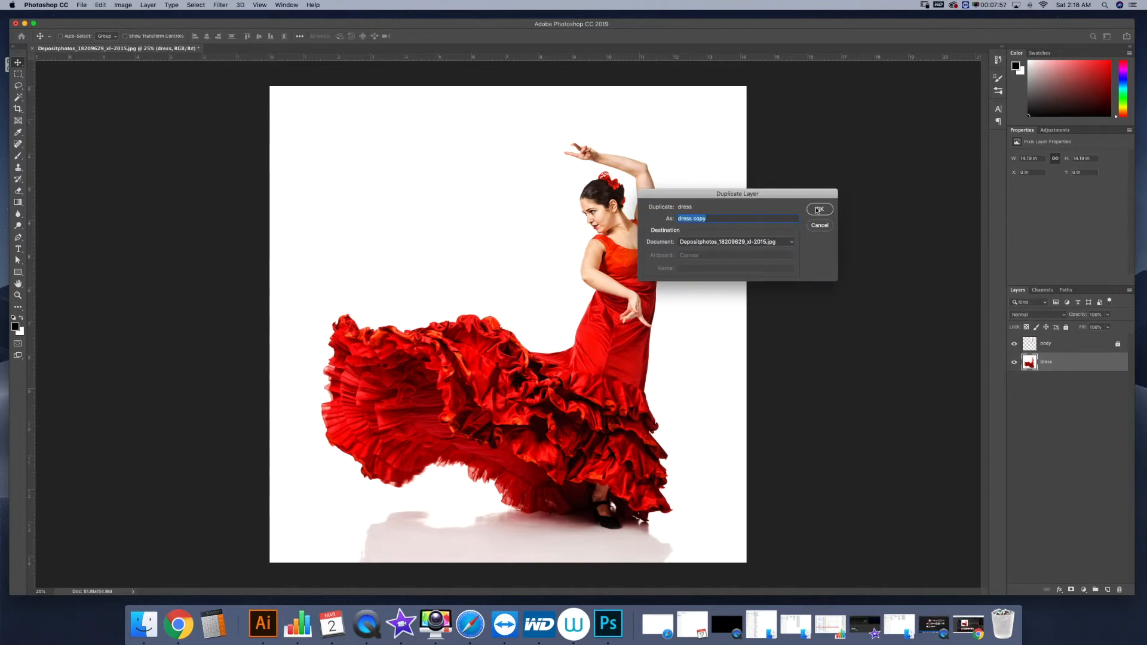
click(818, 209)
double_click(1053, 362)
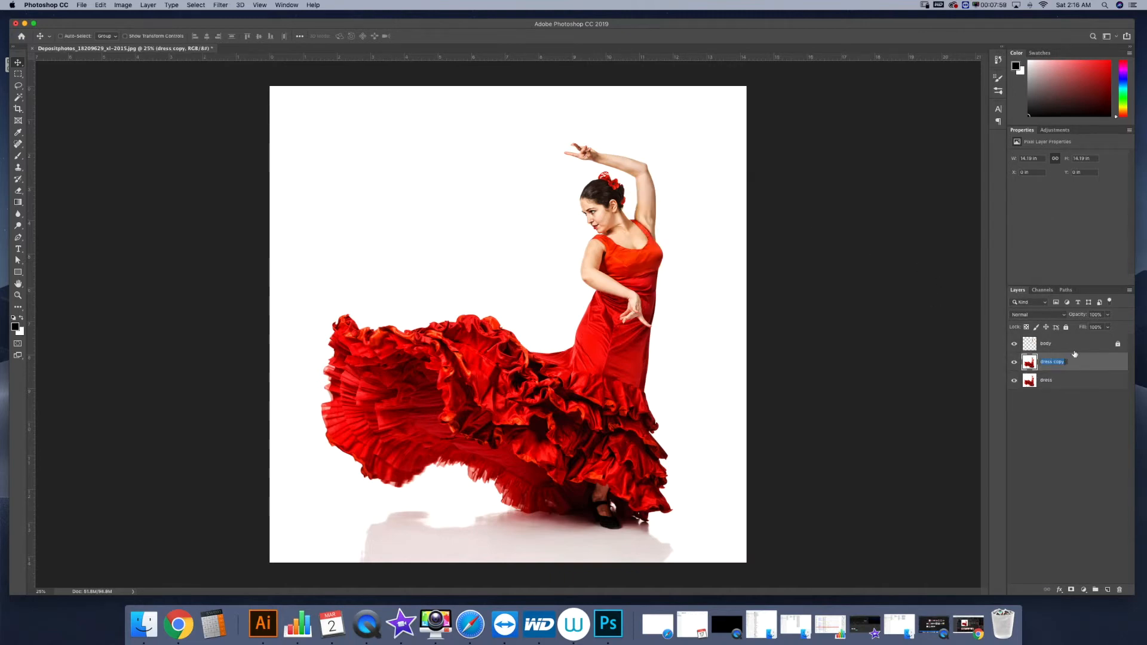
text(d)
key(Return)
Rename the original dress layer as blue dress
click(1051, 380)
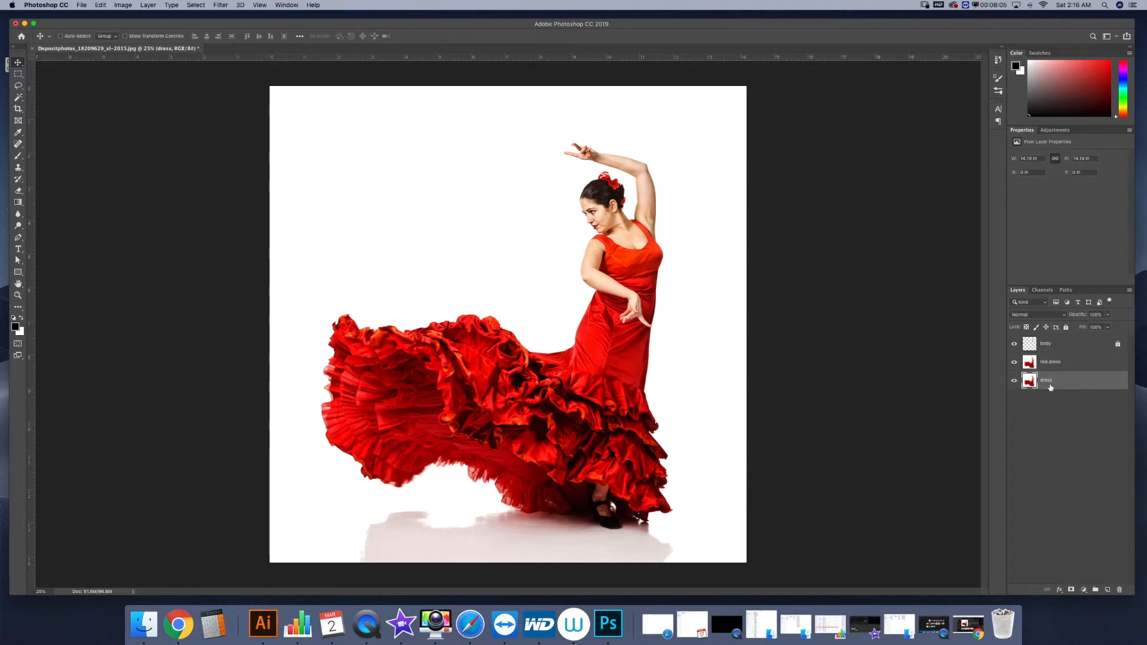
double_click(1047, 381)
text(blue)
key(Return)
Duplicate the blue dress layer as green dress
right_click(1064, 380)
click(959, 252)
text(green)
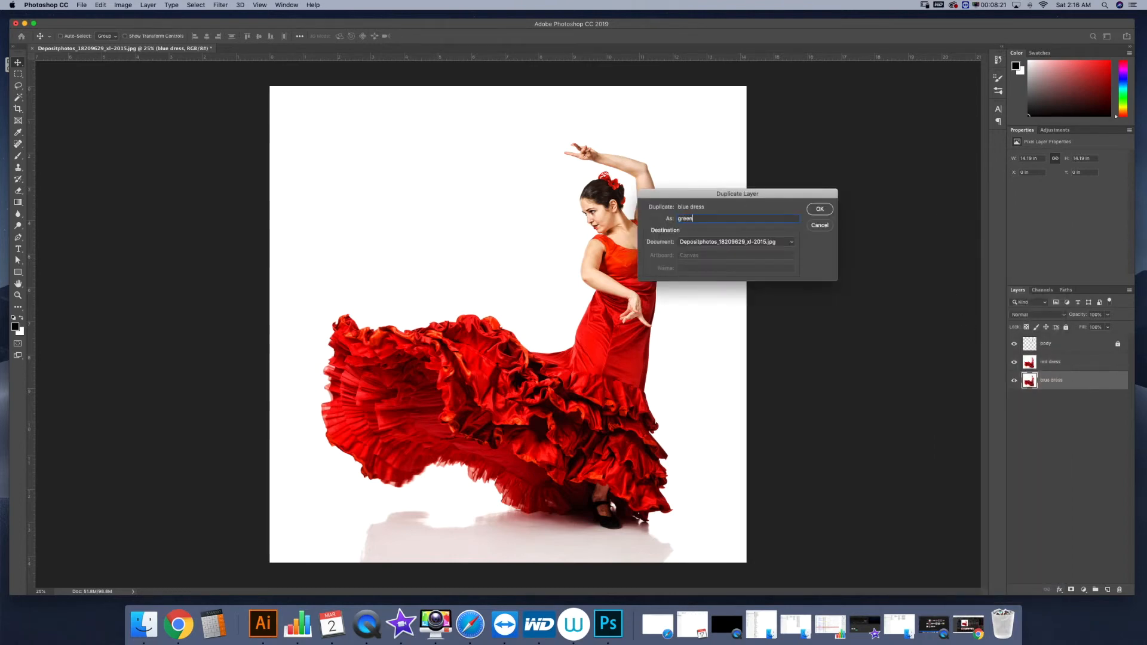
text( dress)
click(821, 209)
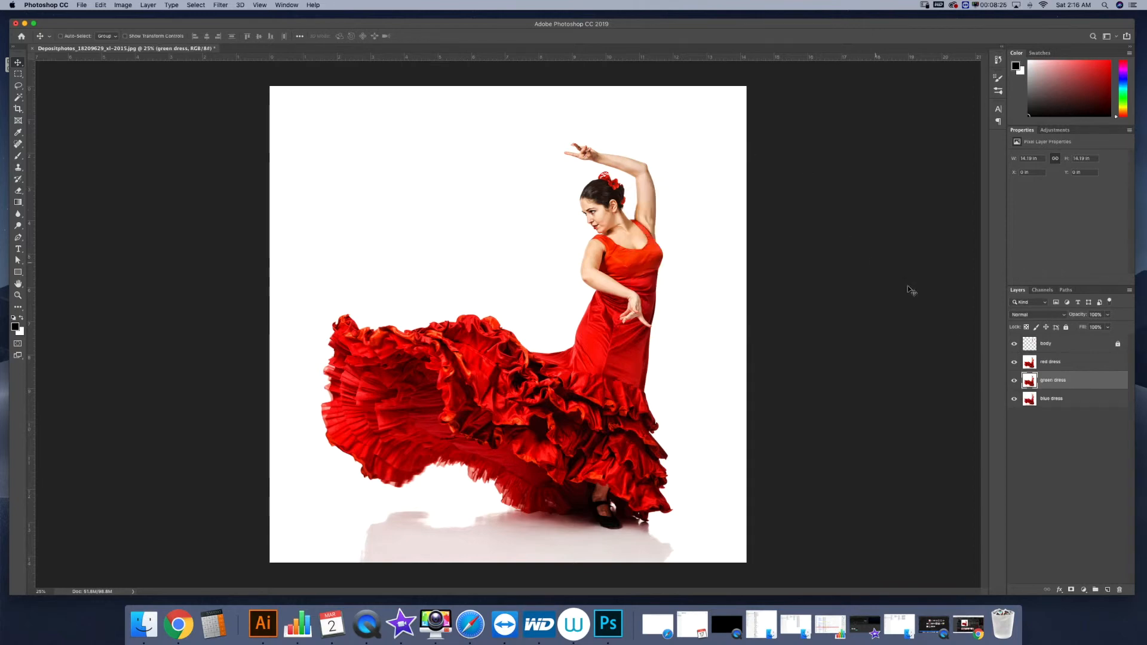
Hide the red dress layer and recolour the green dress layer with Hue/Saturation at Hue +124
click(1045, 362)
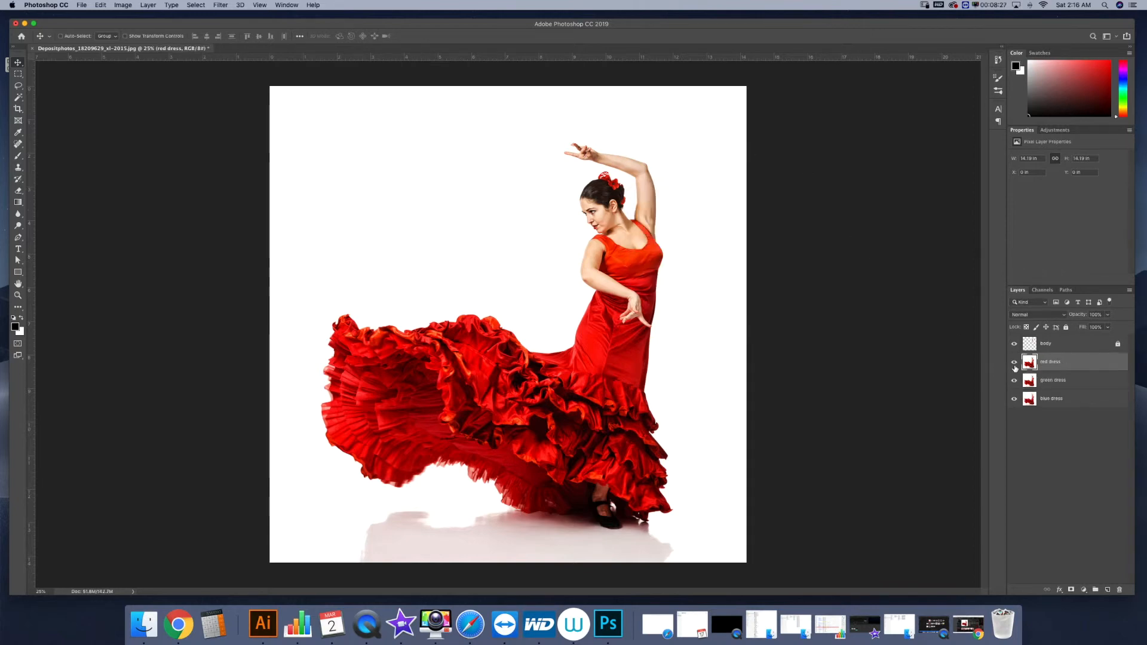
click(1014, 363)
click(1057, 383)
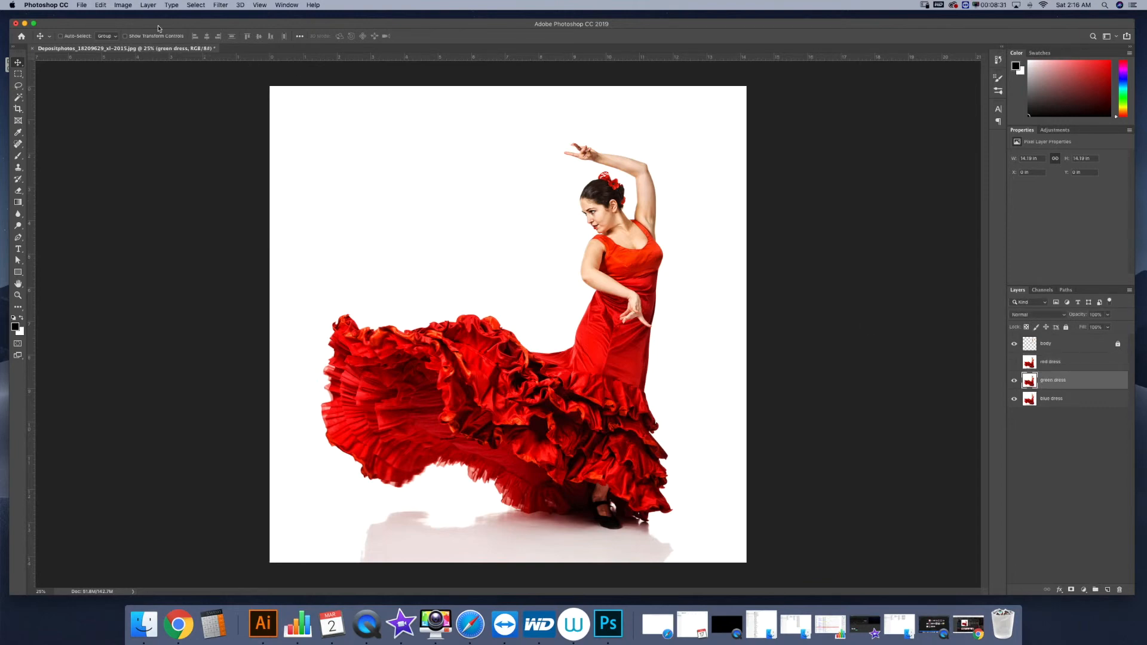
click(124, 7)
mouse_move(155, 30)
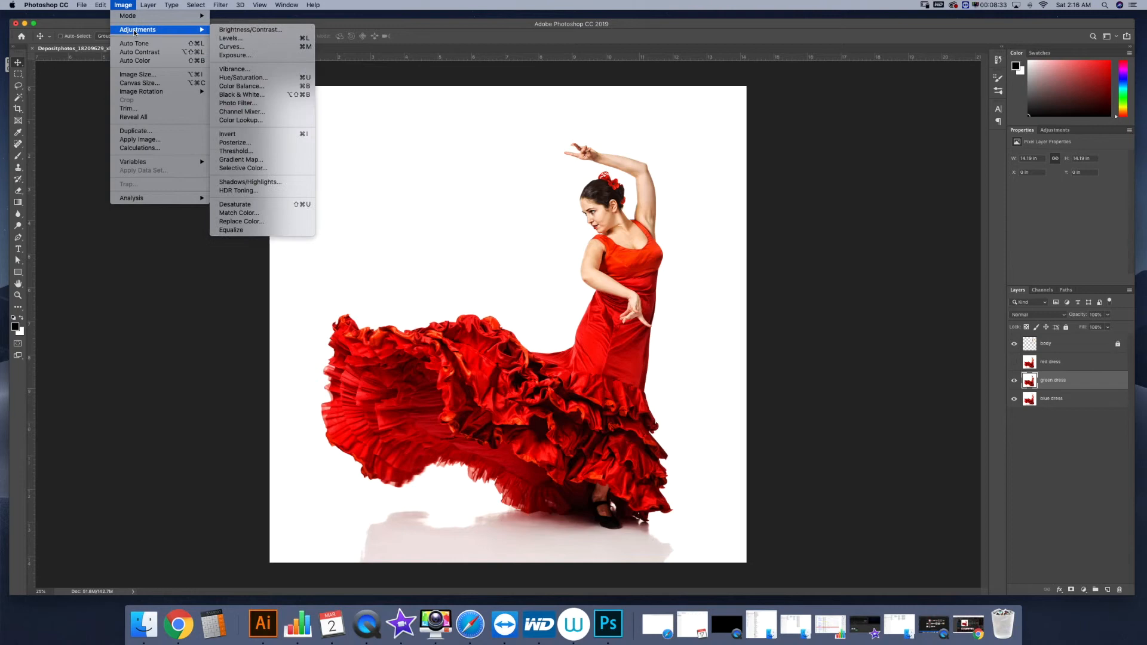
click(244, 80)
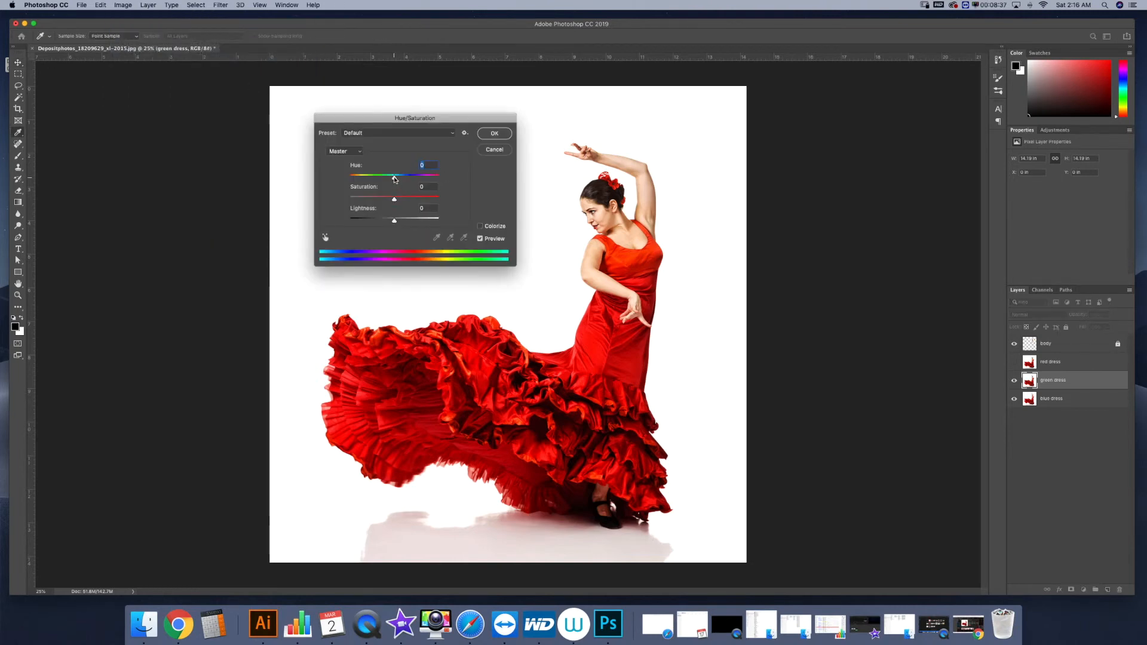
drag(395, 178, 429, 183)
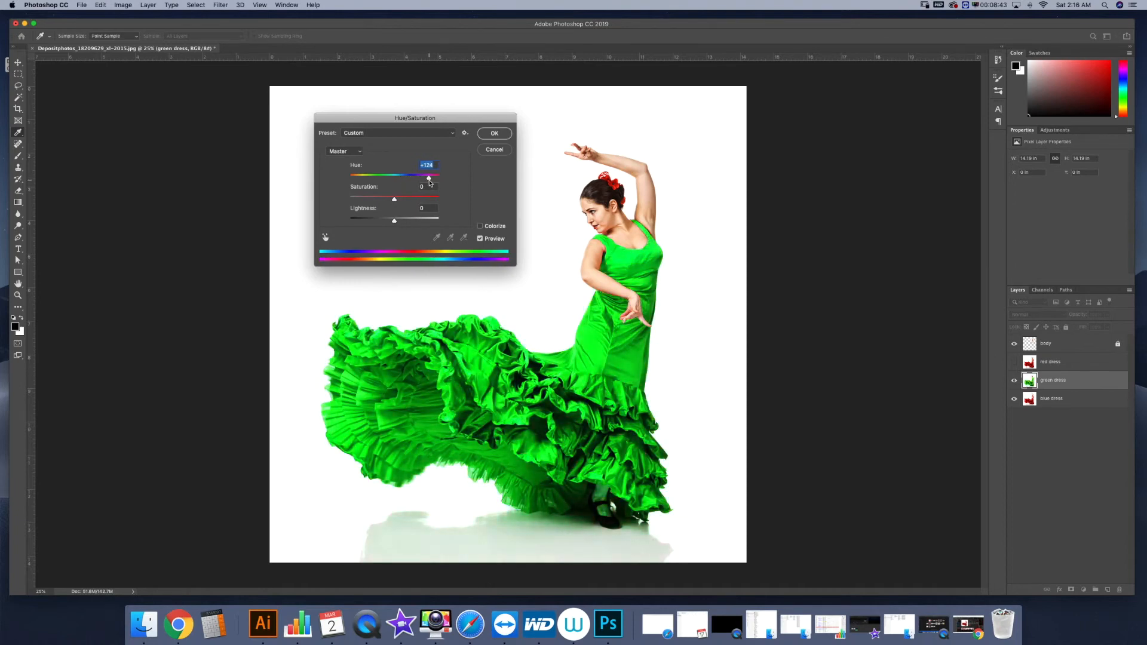
click(496, 134)
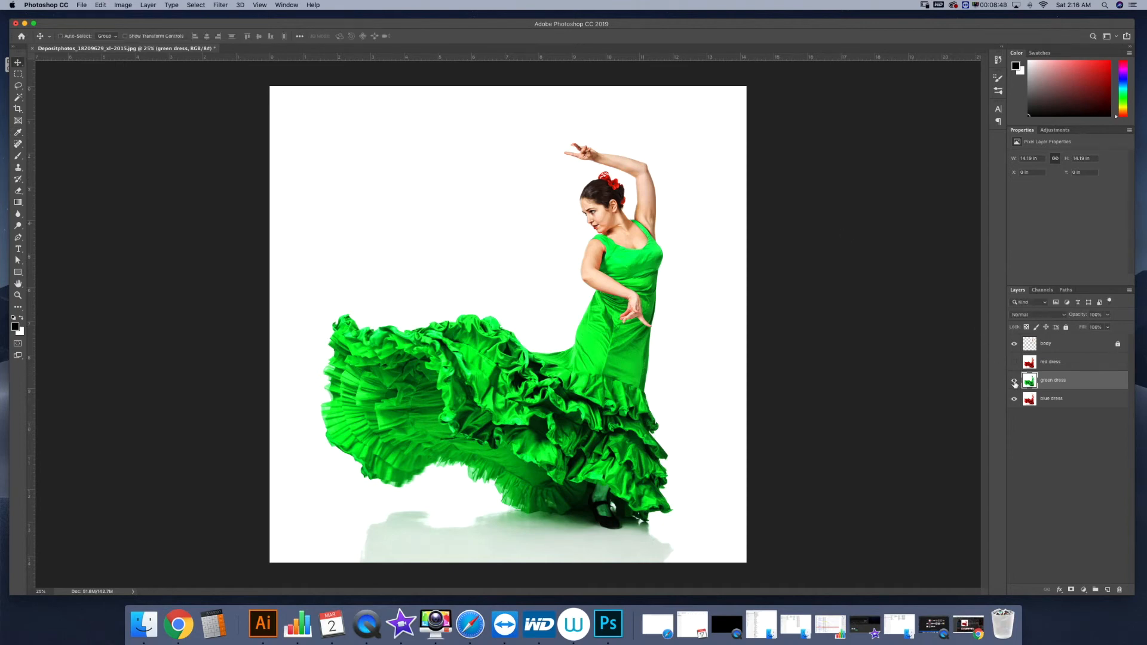
Hide the green dress layer and recolour the blue dress layer with Hue/Saturation at Hue -138
click(1014, 383)
click(1042, 398)
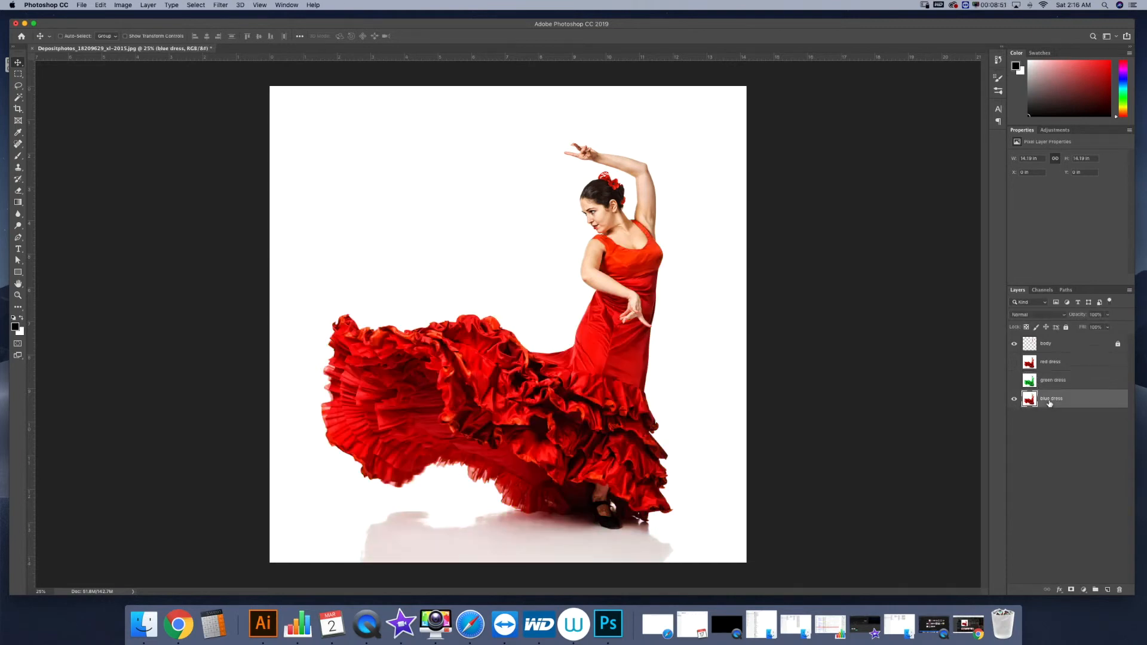
click(124, 4)
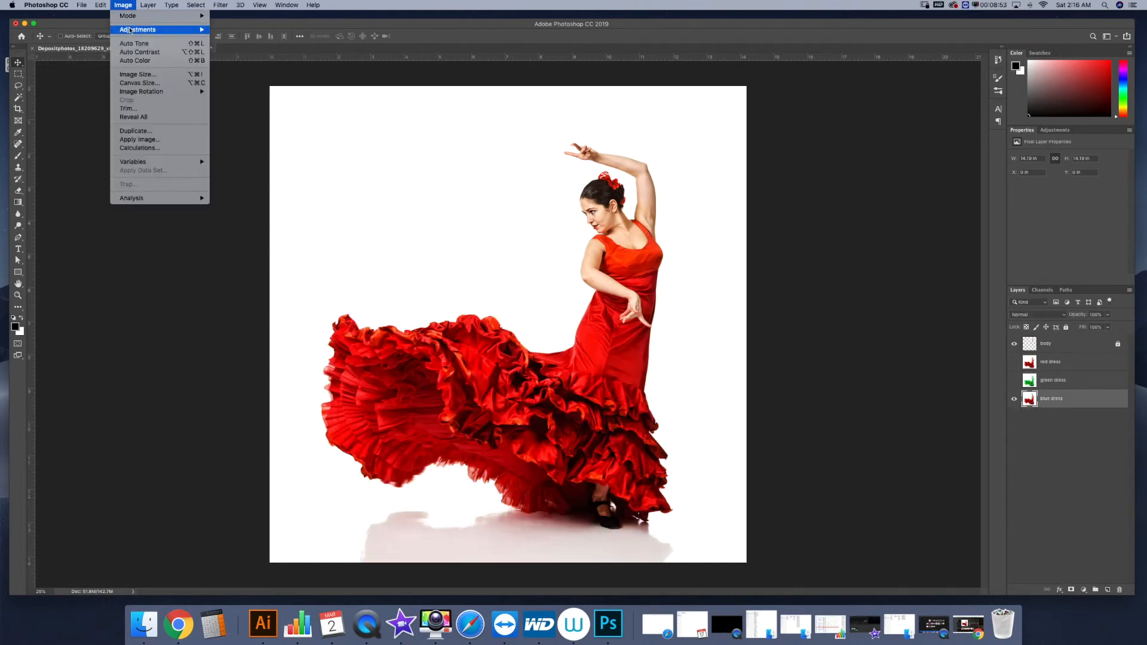
mouse_move(140, 32)
click(243, 78)
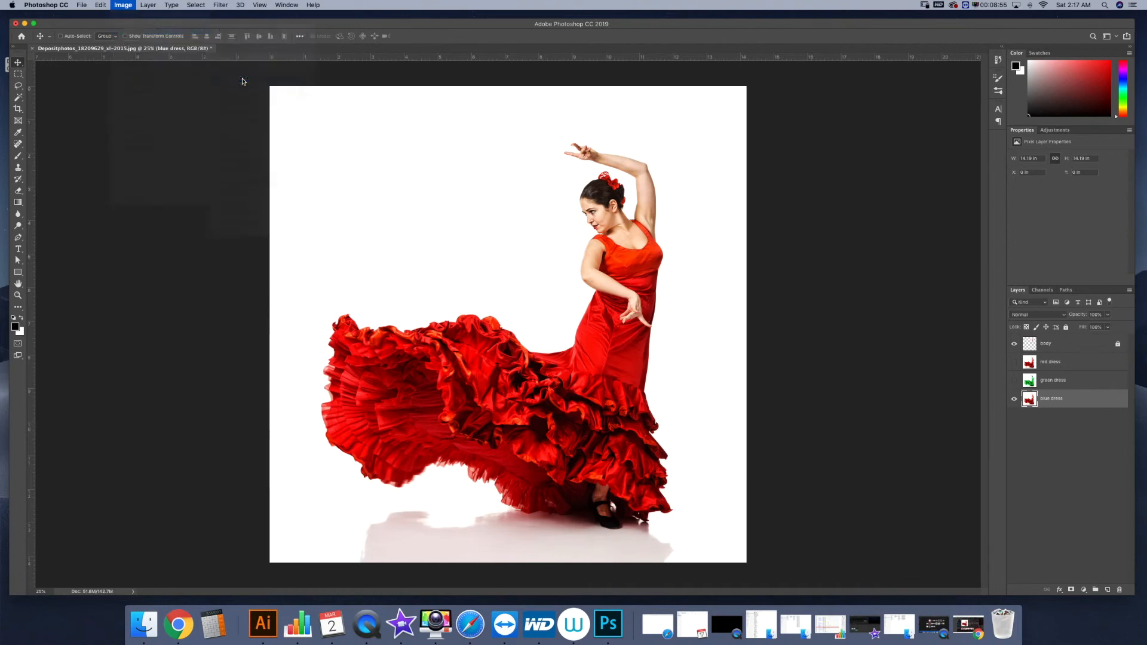
drag(393, 180, 358, 180)
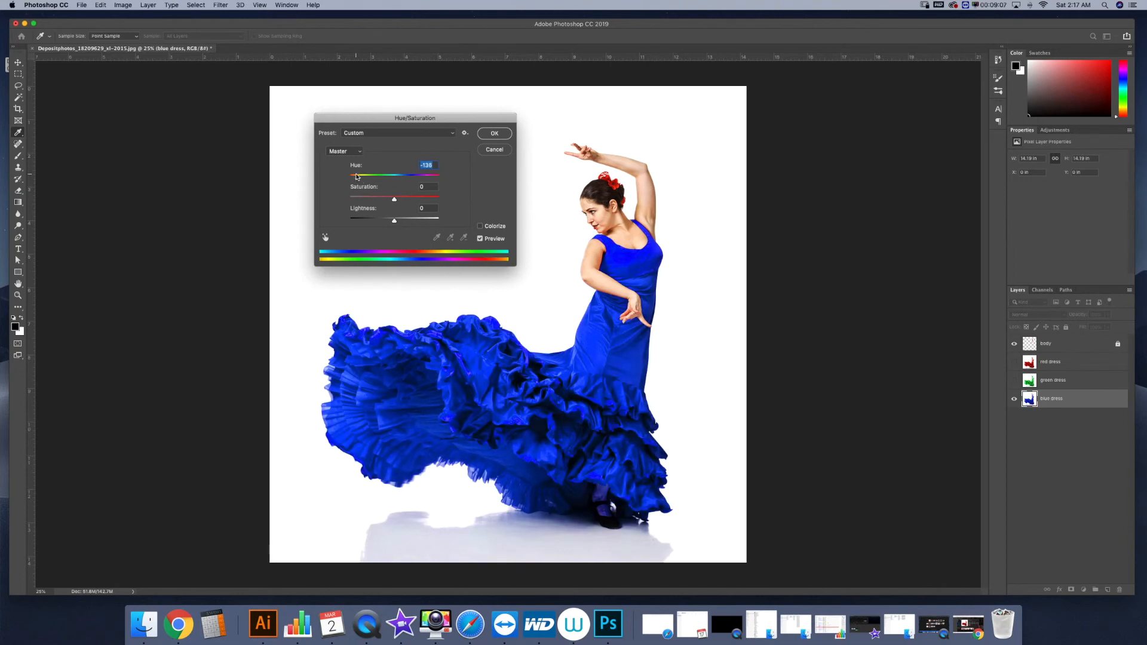
click(493, 134)
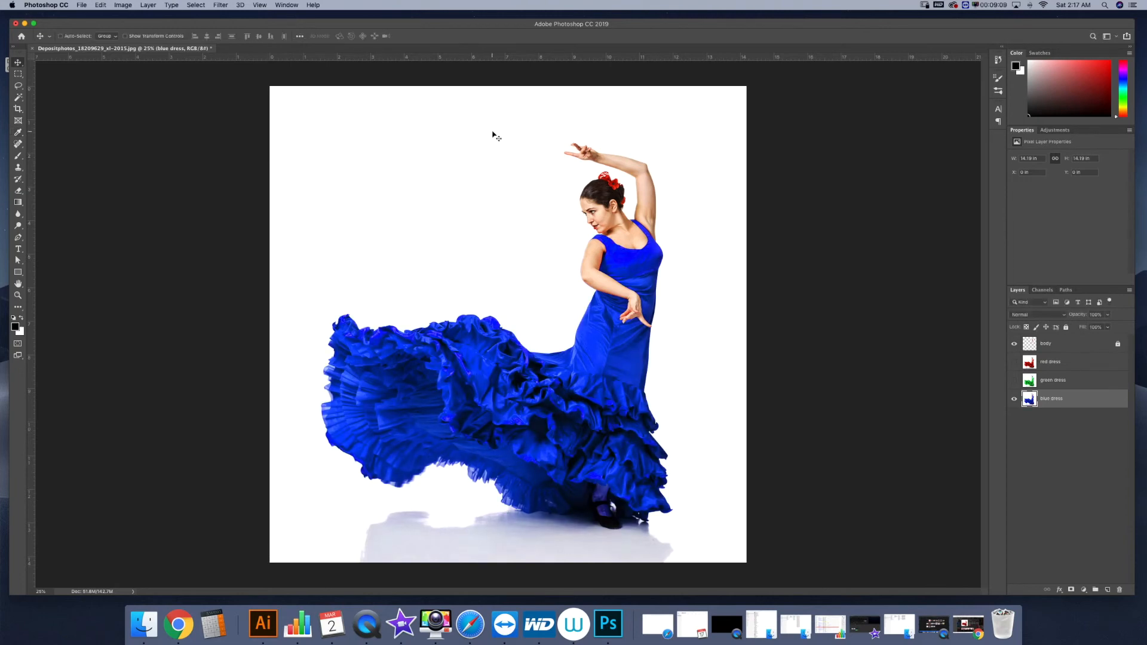
Toggle the three dress layers on and off to compare the colours, leaving only the body layer shown
click(1014, 380)
click(1014, 362)
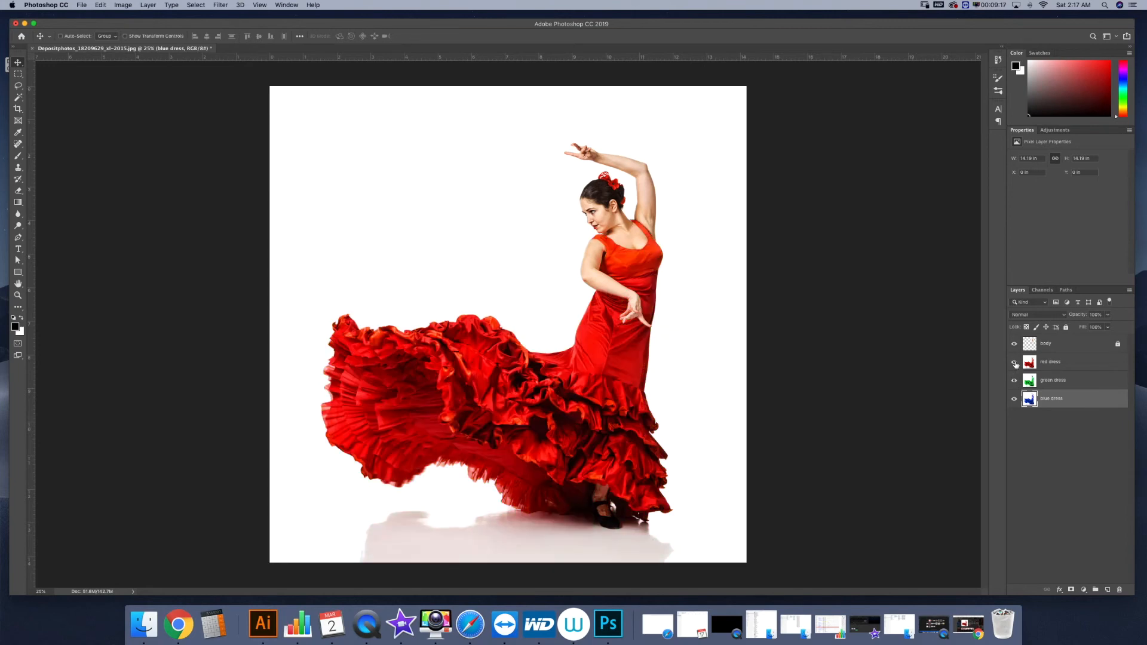
click(1014, 362)
click(1013, 380)
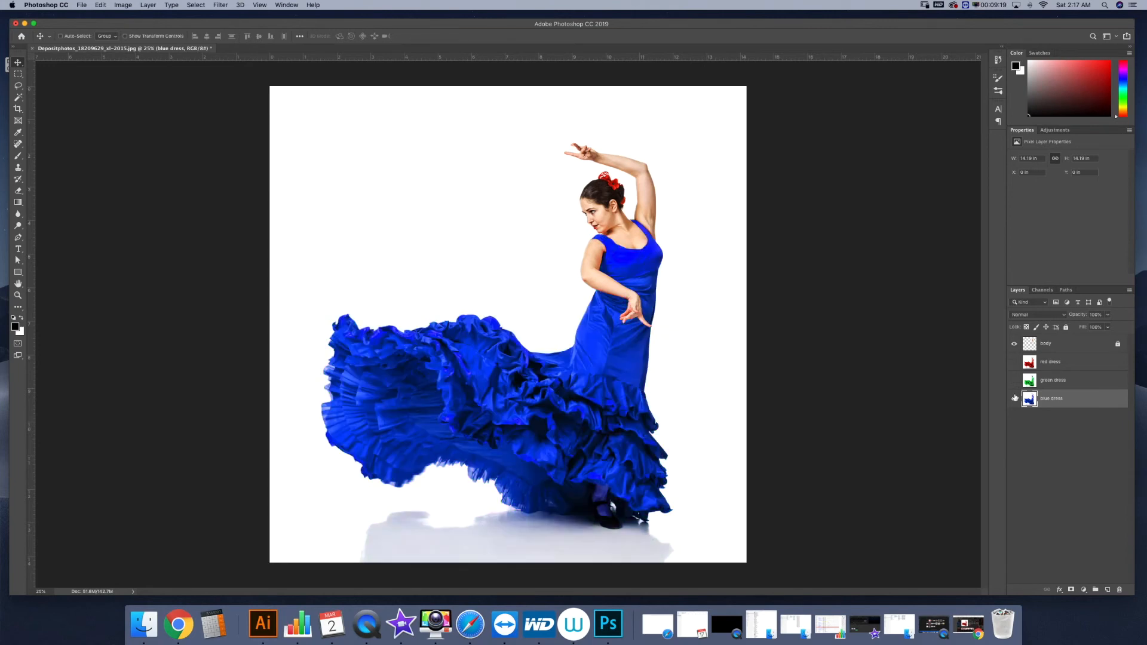
click(1014, 399)
click(1014, 399)
click(1013, 381)
click(1014, 362)
click(1014, 362)
click(1013, 380)
click(1014, 398)
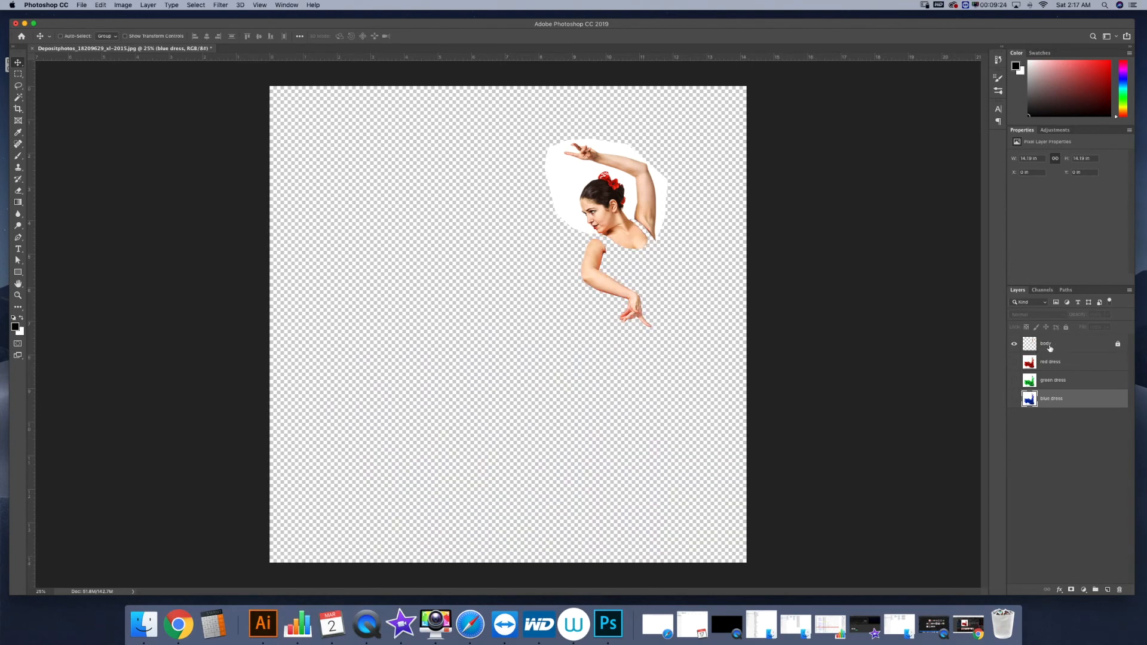
Preview the red and green dress layers one at a time, and show all three dress layers together
click(1013, 362)
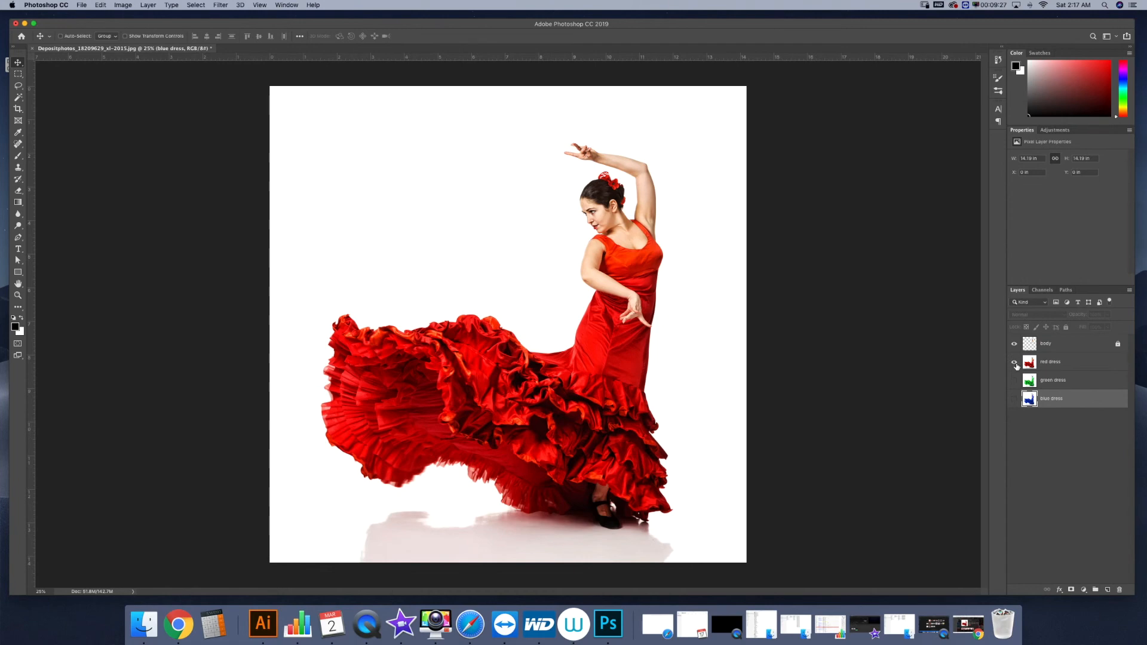
click(1014, 362)
click(1013, 381)
click(1014, 380)
click(1014, 399)
click(1014, 380)
click(1014, 362)
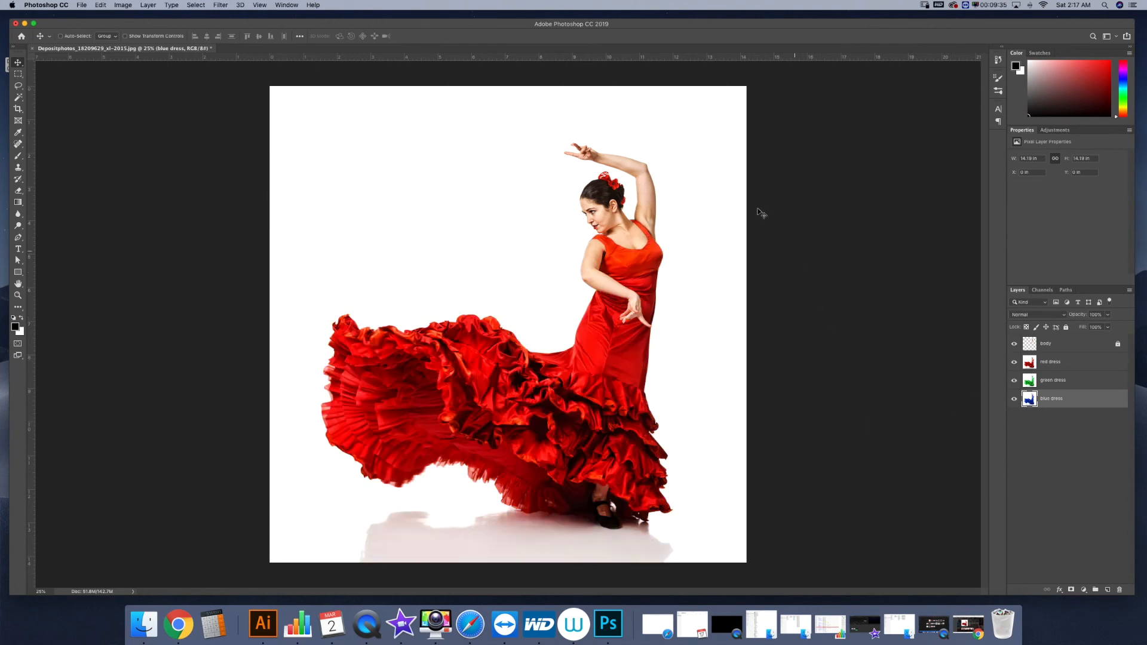